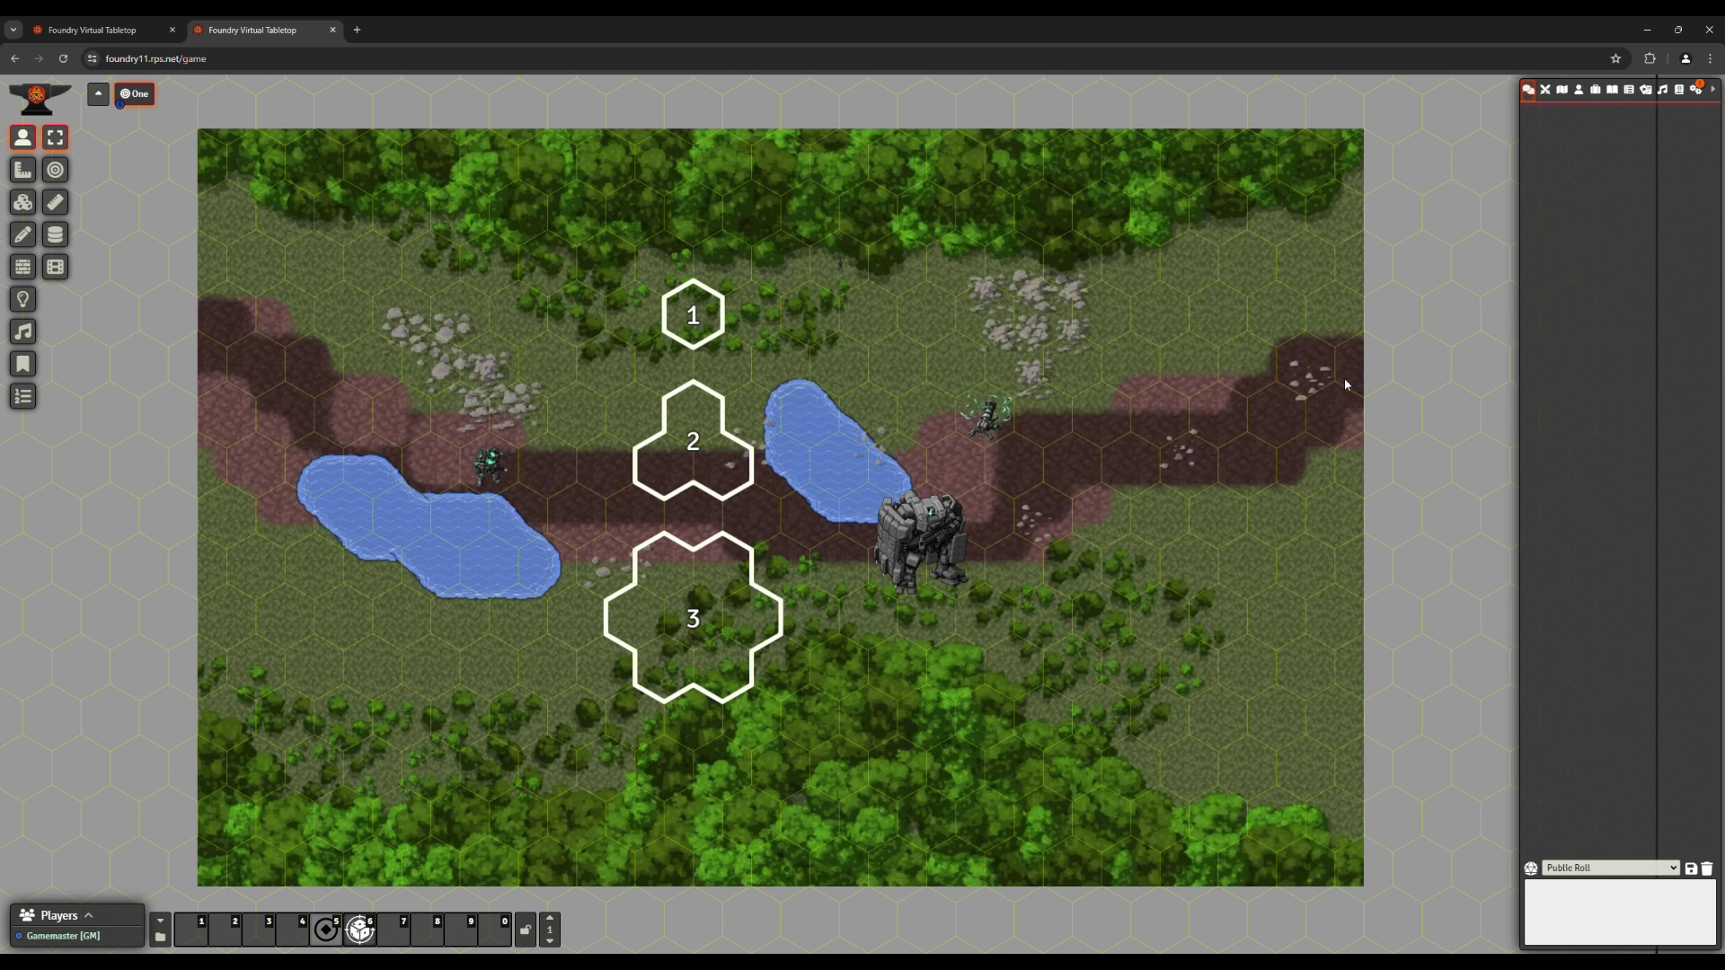
- Open Configure Scene for scene One from the Scenes directory, showing its lighting settings
{"action": "left_click", "coordinate": [1562, 91]}
{"action": "left_click", "coordinate": [1566, 167]}
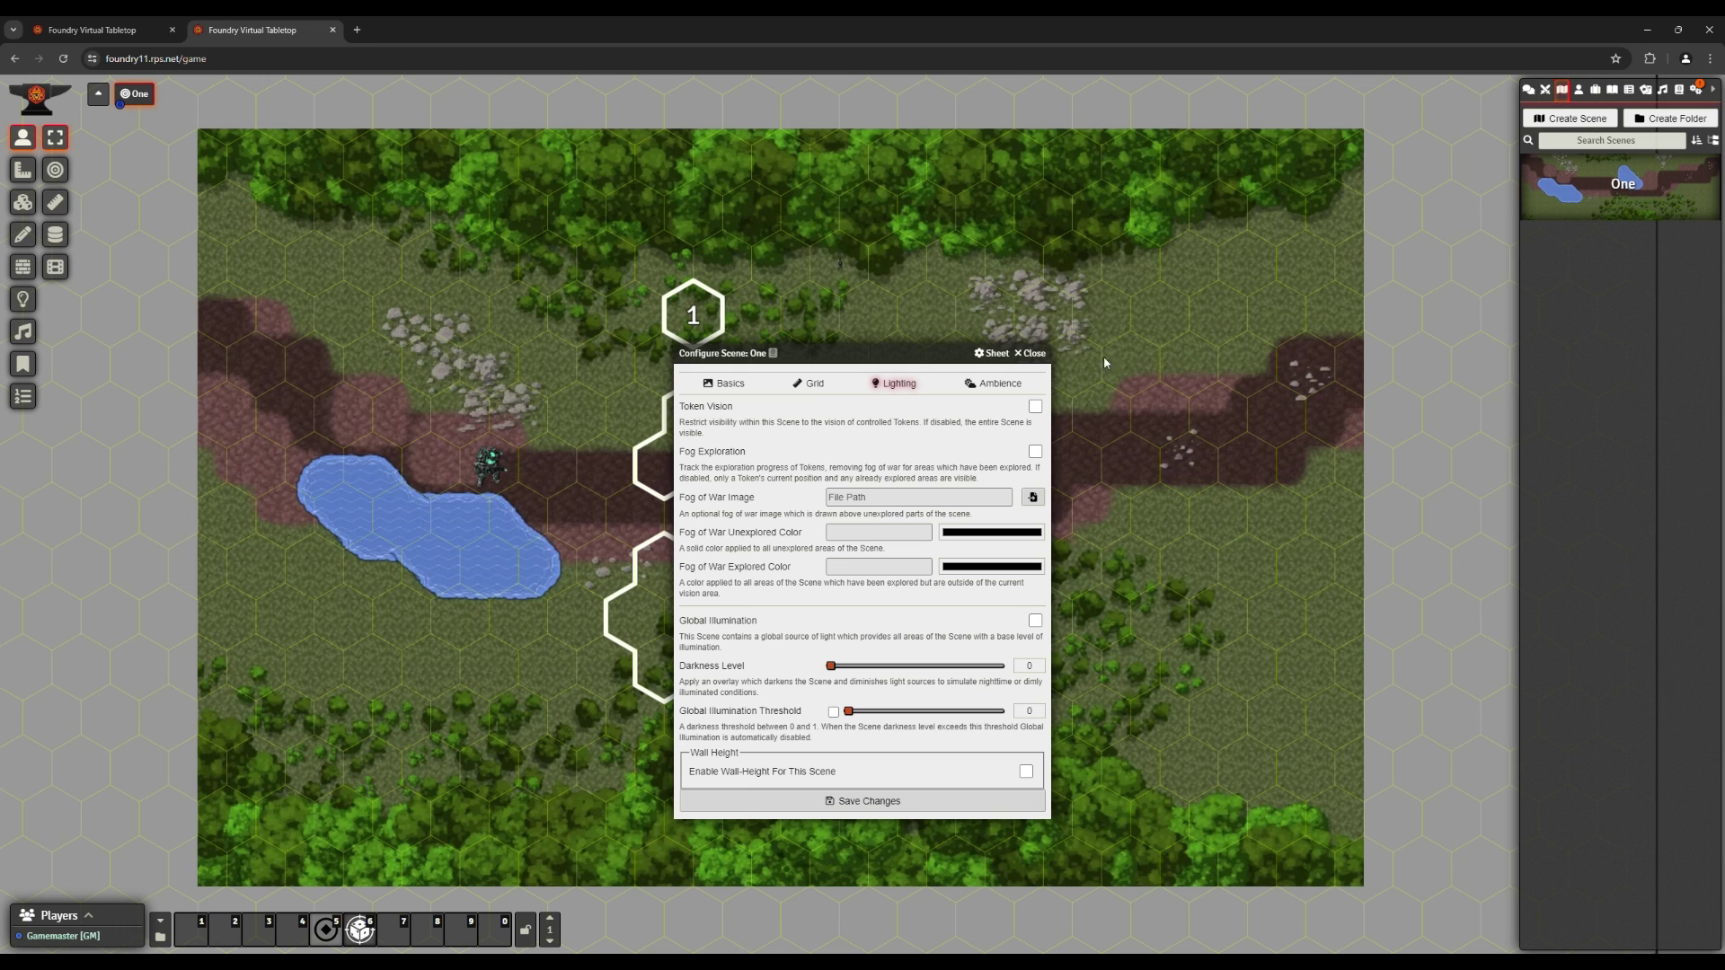
- Close scene One's Configure Scene dialog without saving any changes
{"action": "left_click", "coordinate": [1041, 355]}
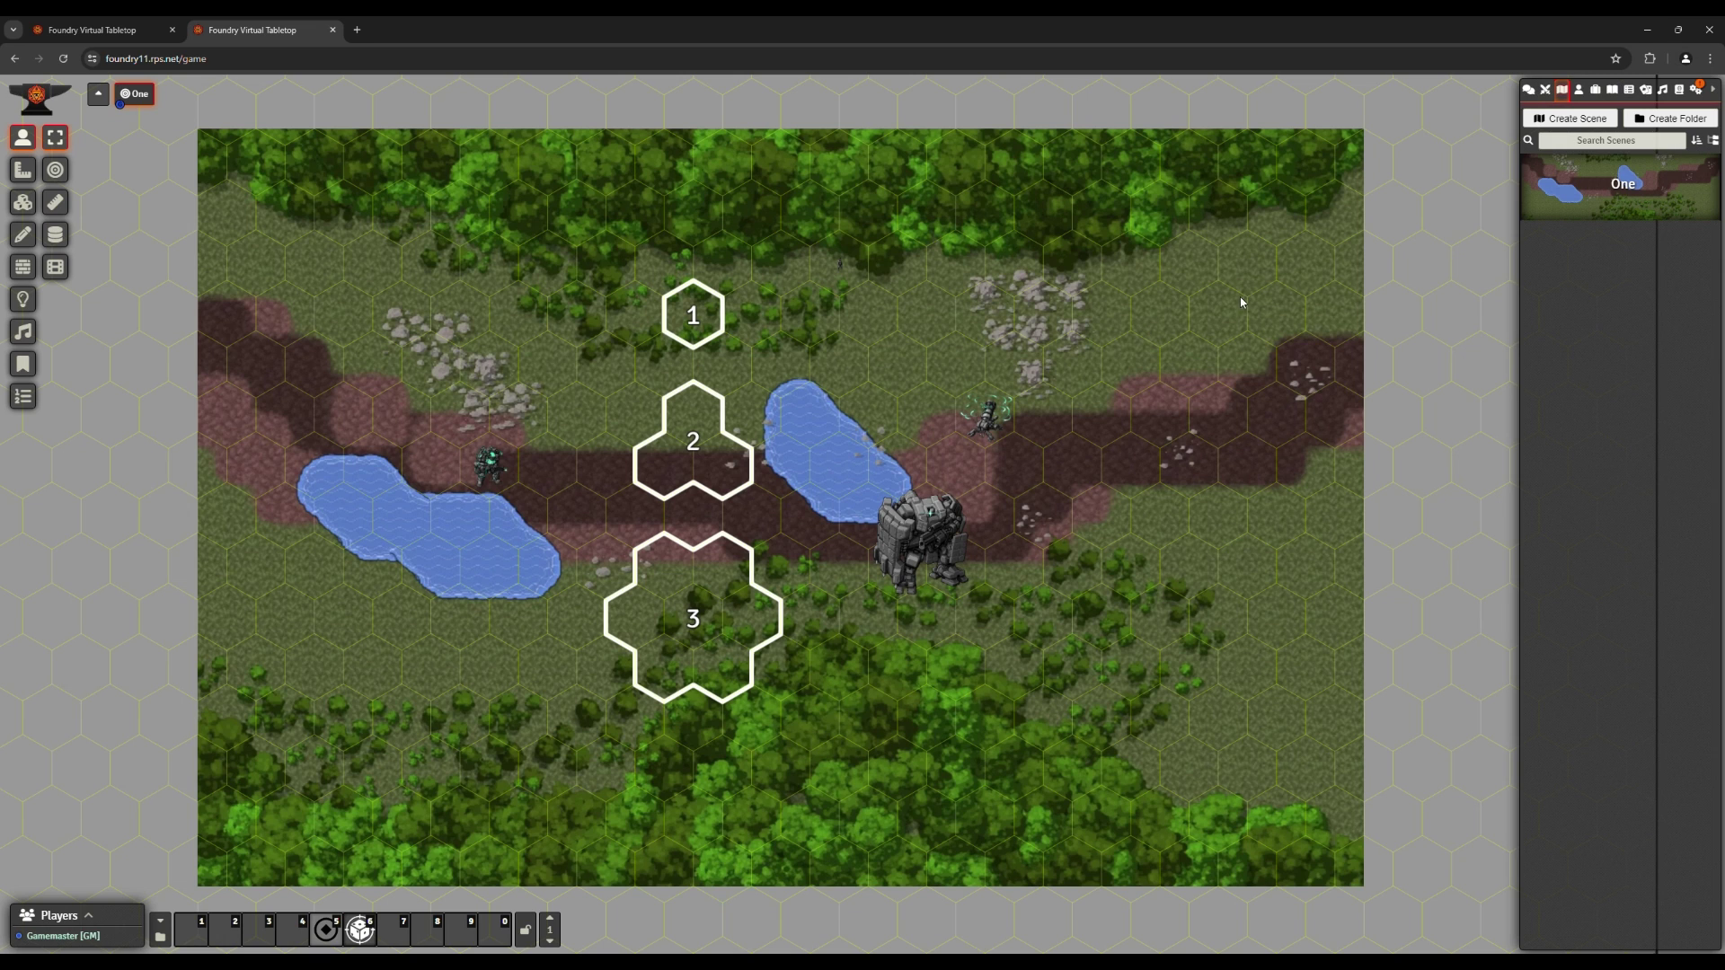
- Review the active modules, including Wall Height, then go back to the Scenes list
{"action": "left_click", "coordinate": [1695, 90]}
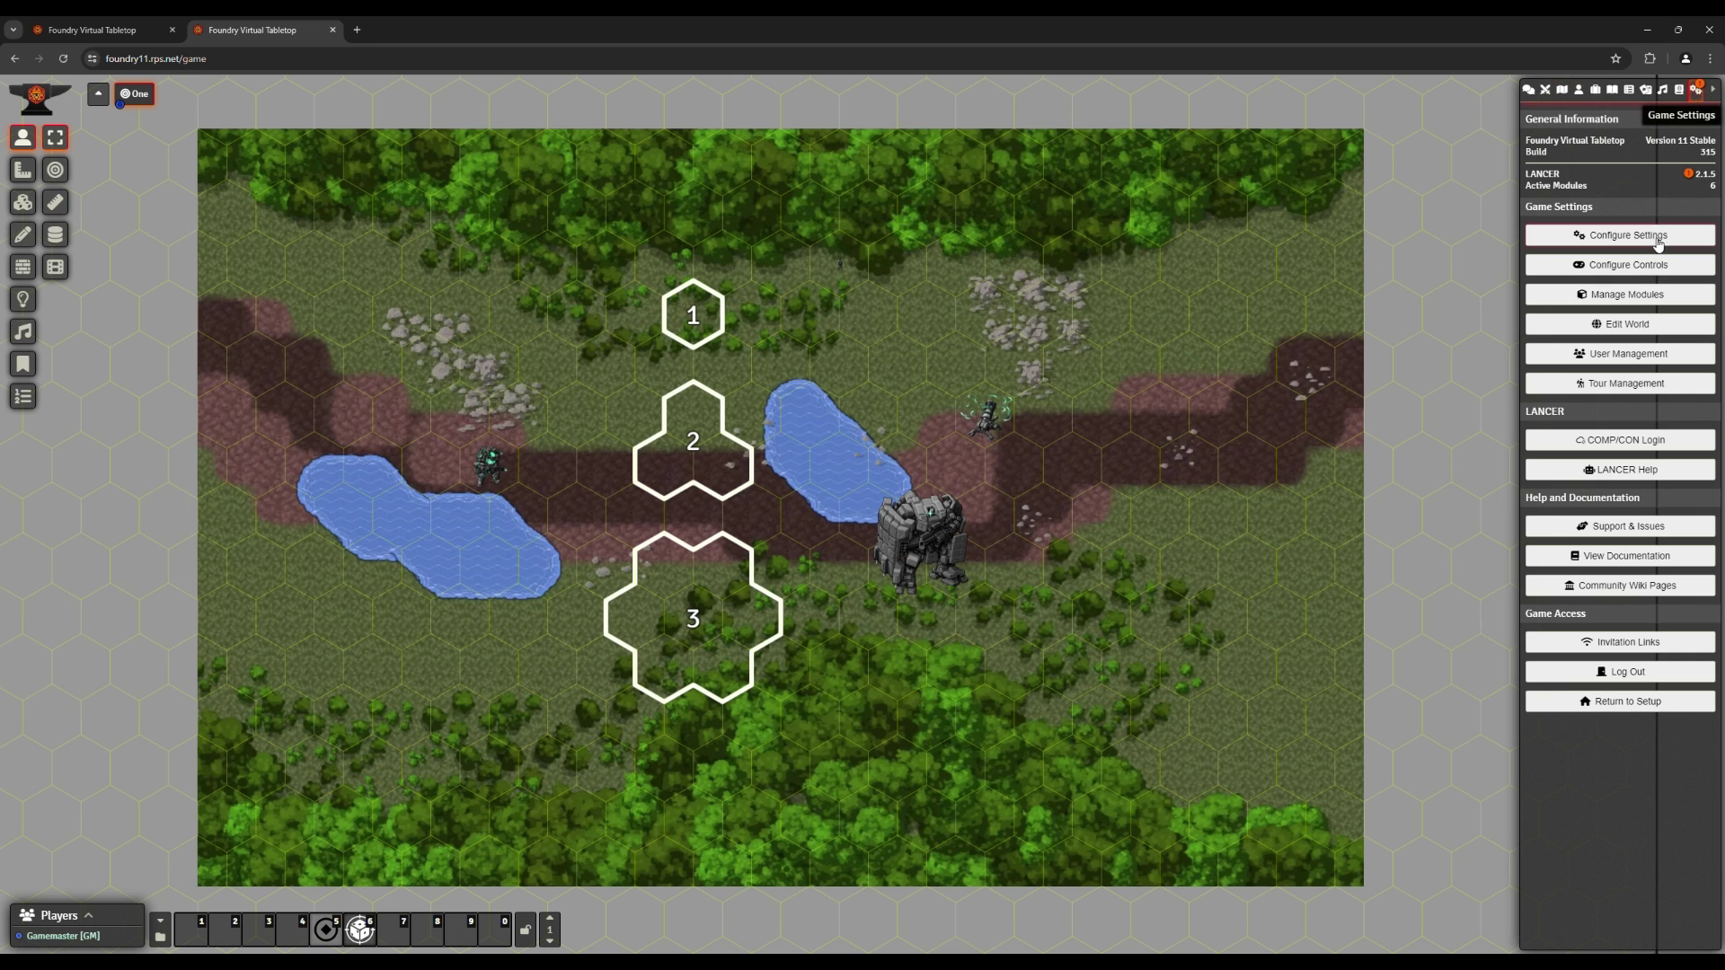
{"action": "left_click", "coordinate": [1646, 299]}
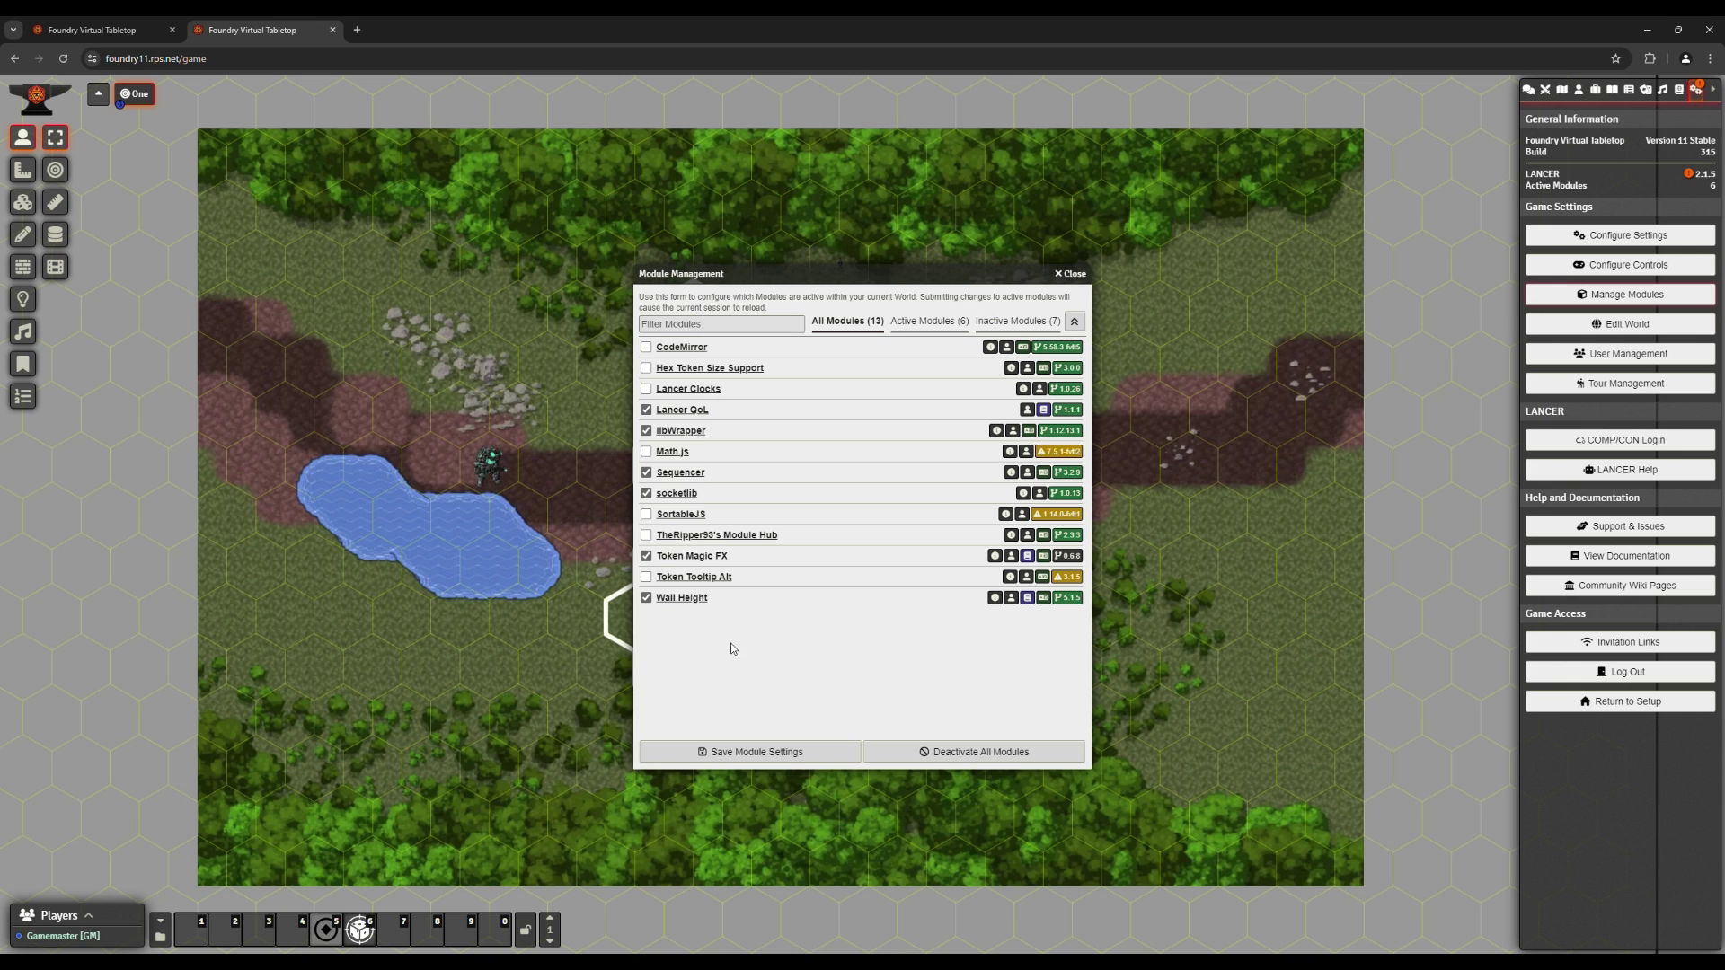
{"action": "left_click", "coordinate": [1063, 275]}
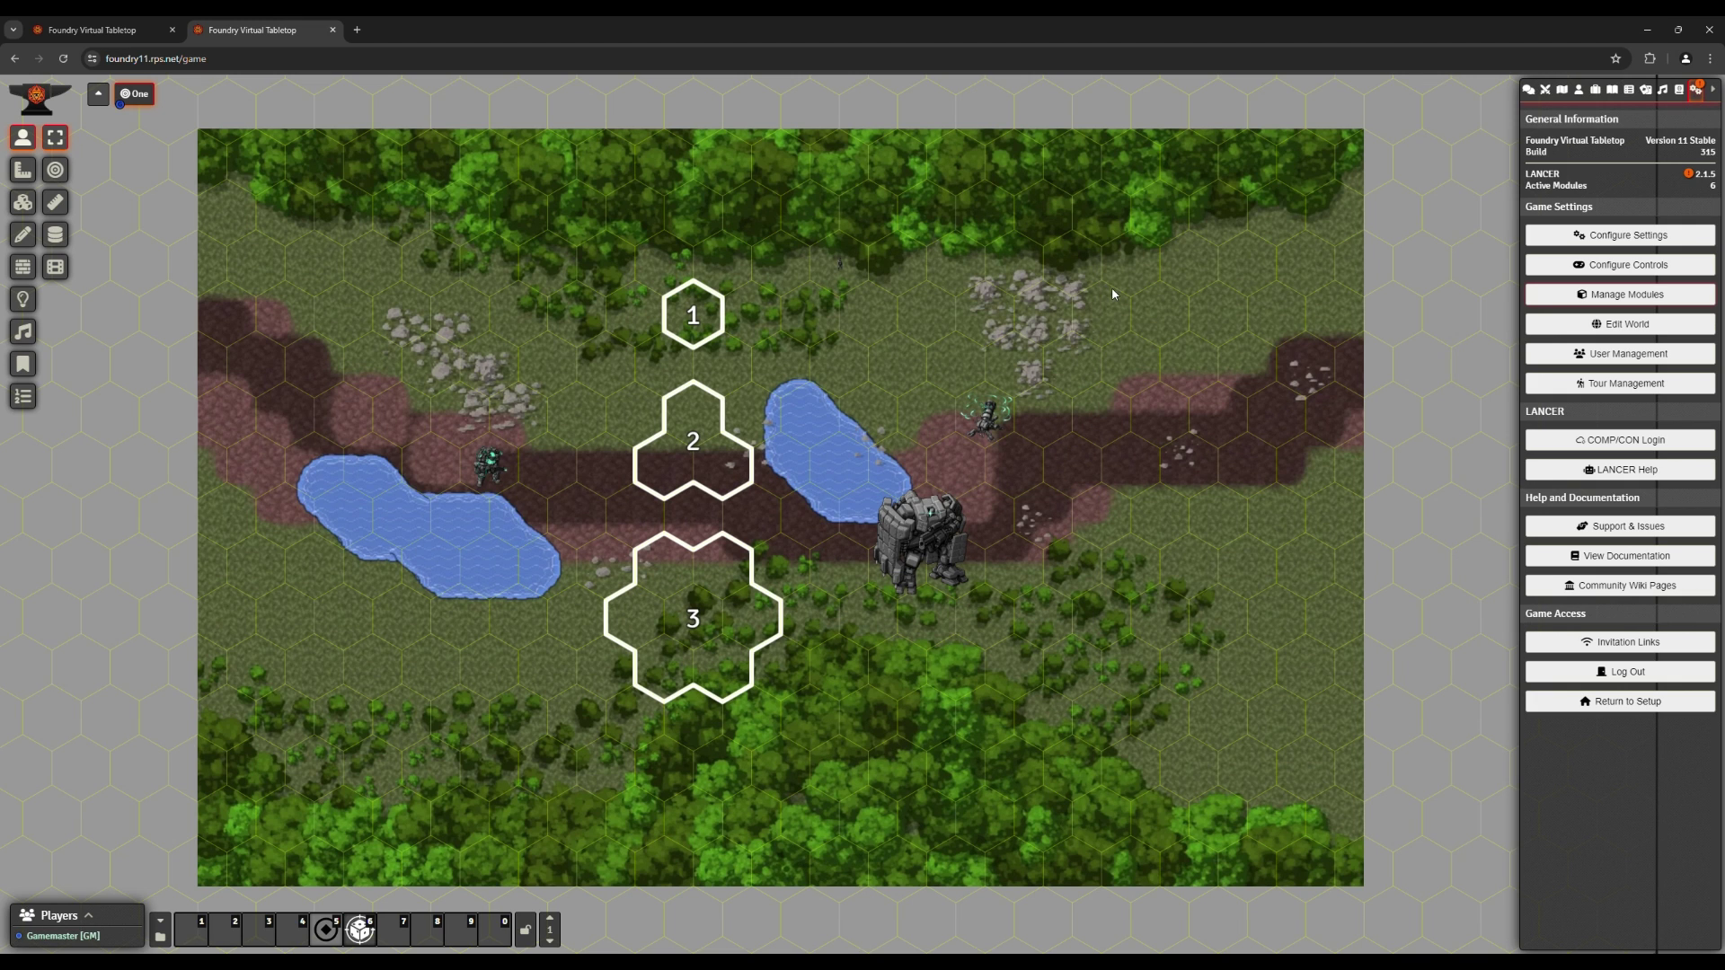
{"action": "left_click", "coordinate": [1563, 89]}
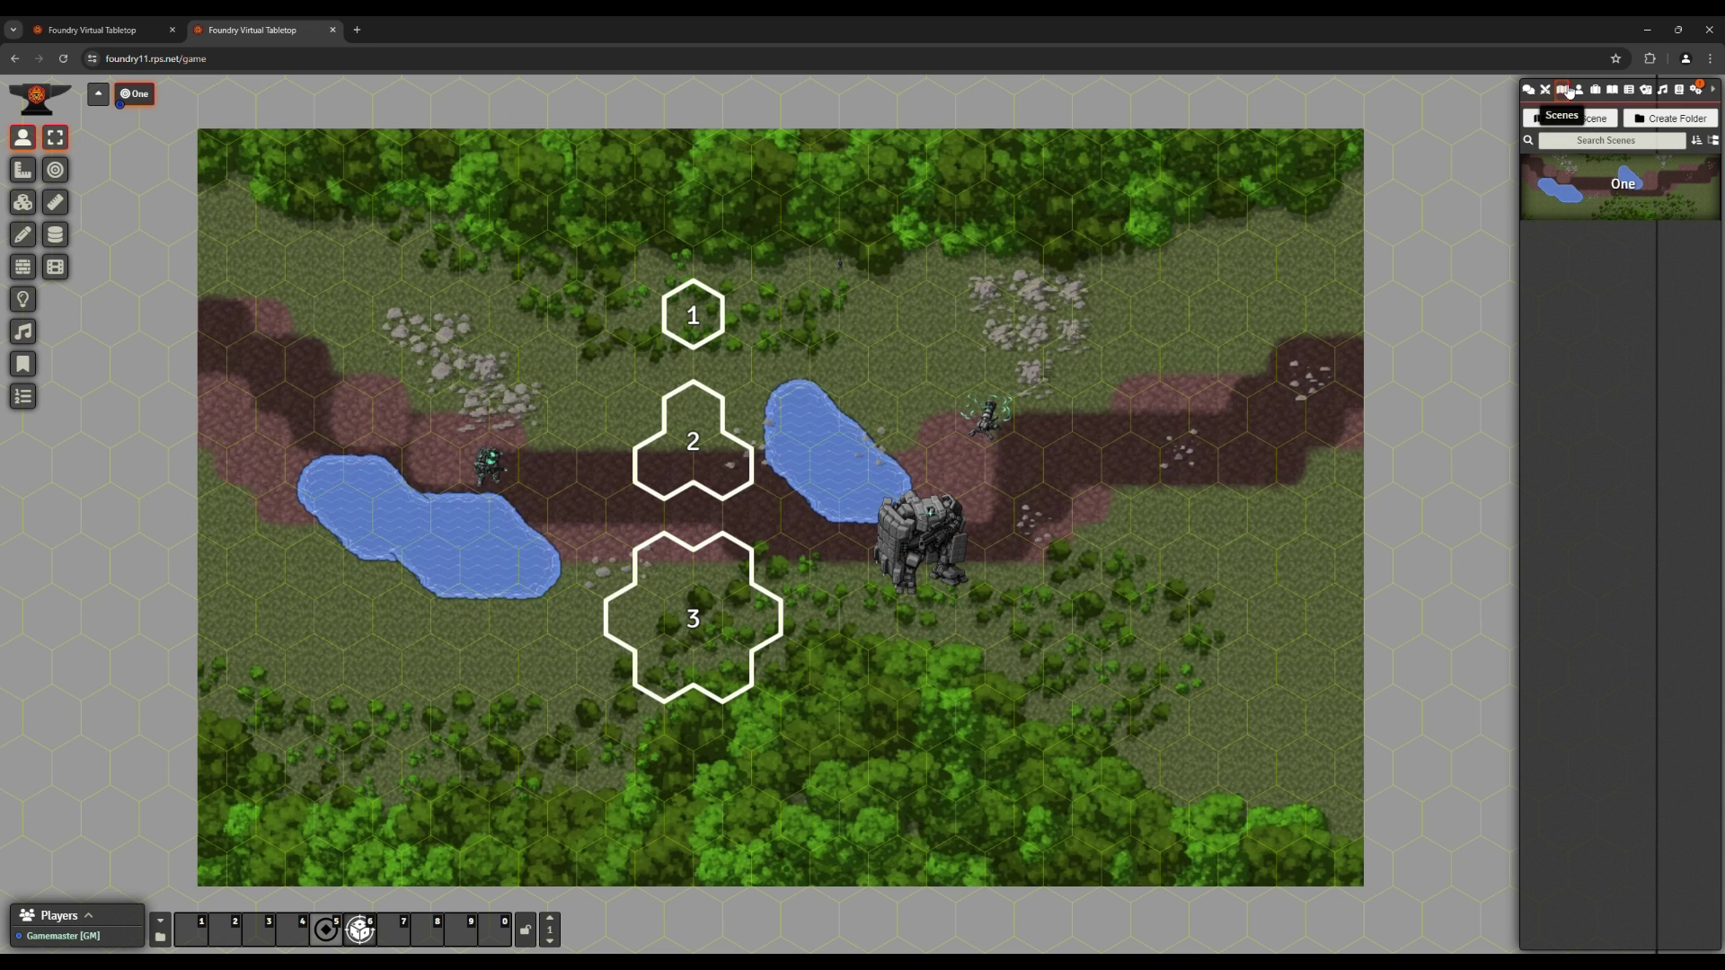
- In scene One's configuration, tick Token Vision, Fog Exploration, Global Illumination and Enable Wall-Height, then save
{"action": "left_click", "coordinate": [1625, 192]}
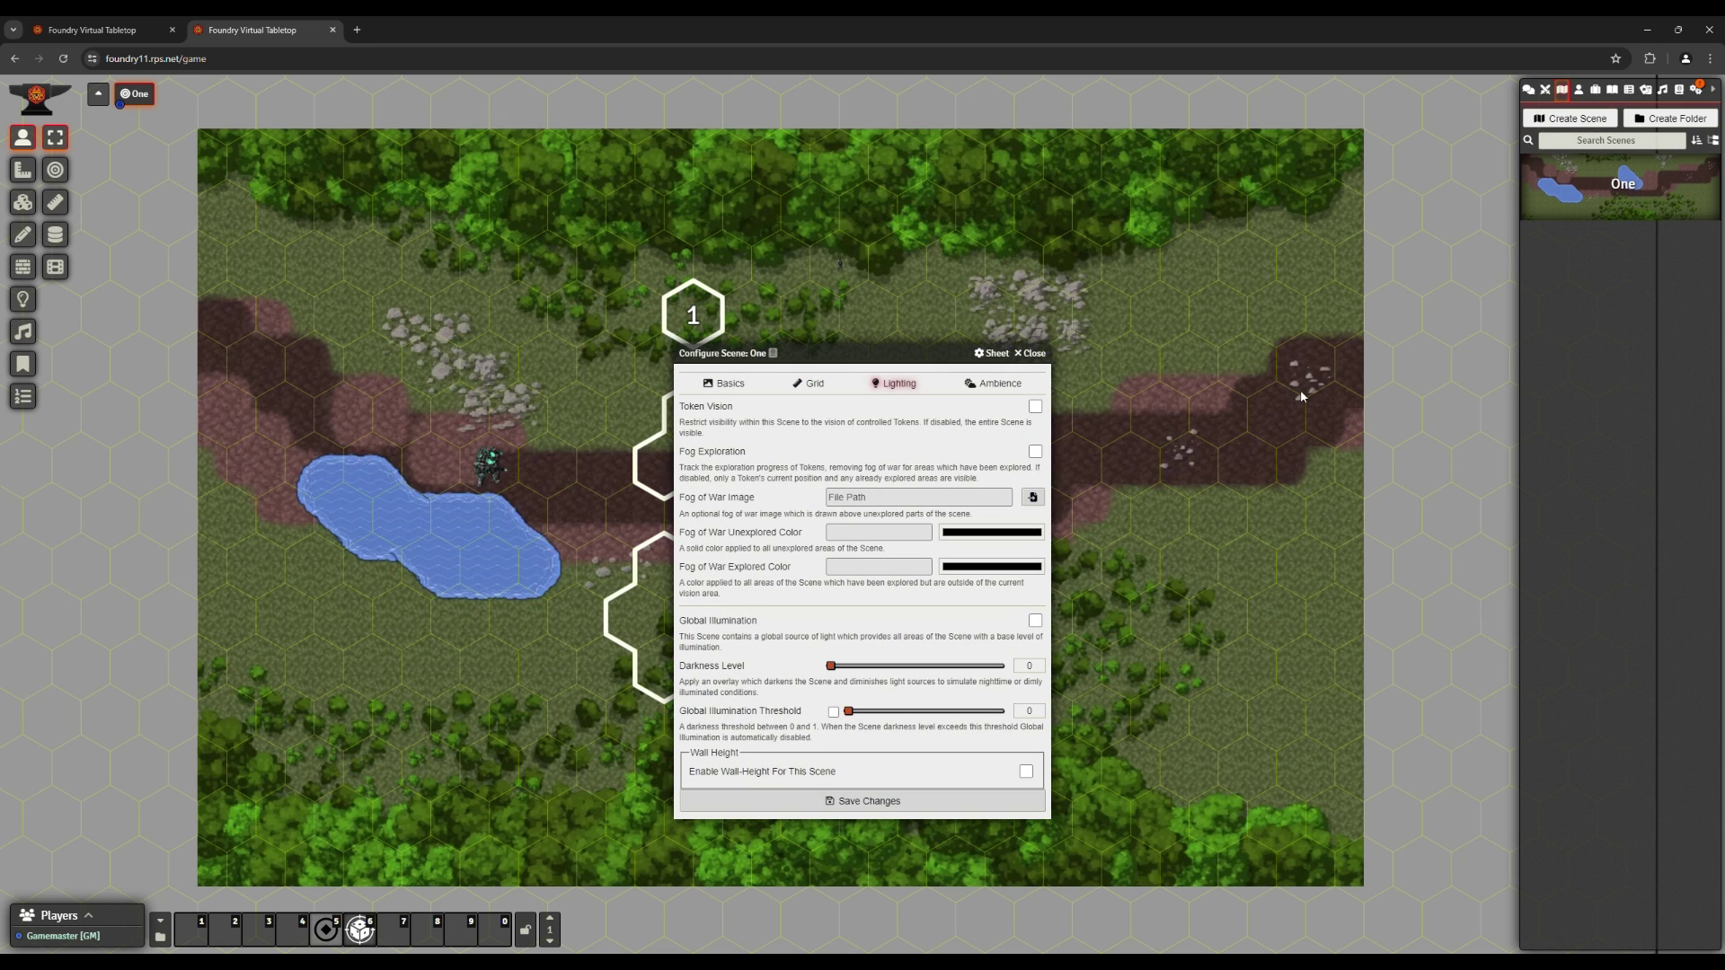
{"action": "left_click", "coordinate": [1034, 407]}
{"action": "left_click", "coordinate": [1034, 452]}
{"action": "left_click", "coordinate": [1035, 621]}
{"action": "left_click", "coordinate": [1034, 621]}
{"action": "left_click", "coordinate": [1025, 774]}
{"action": "left_click", "coordinate": [987, 804]}
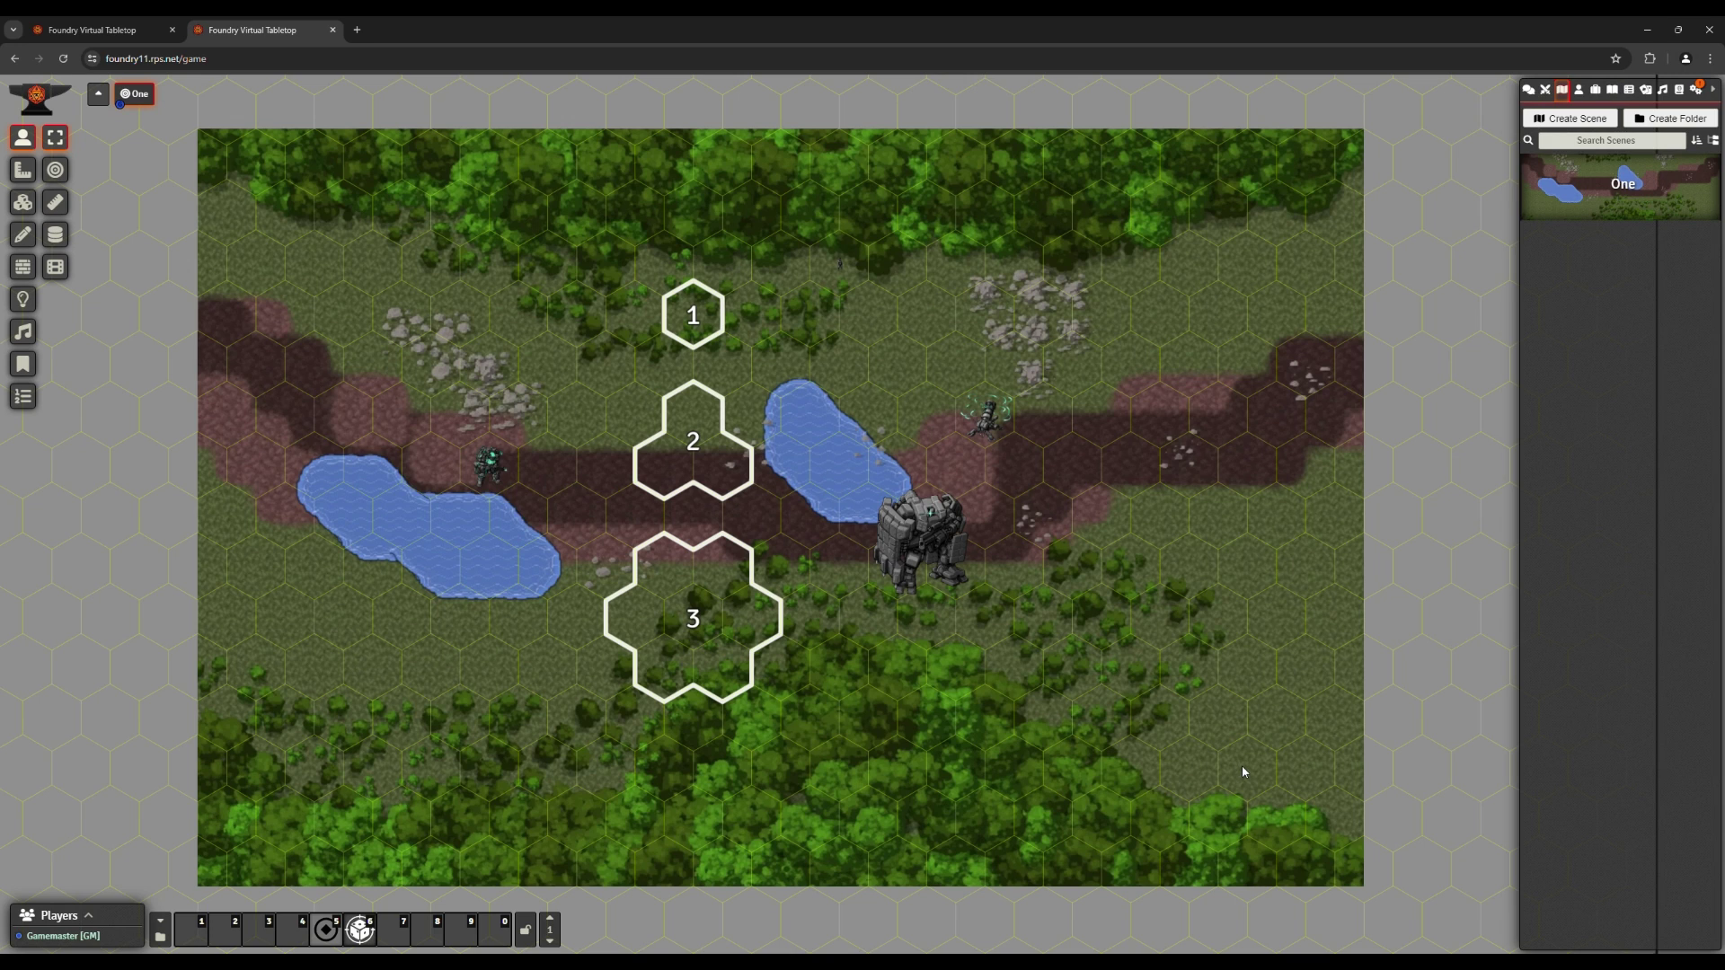
{"action": "left_click", "coordinate": [1697, 90]}
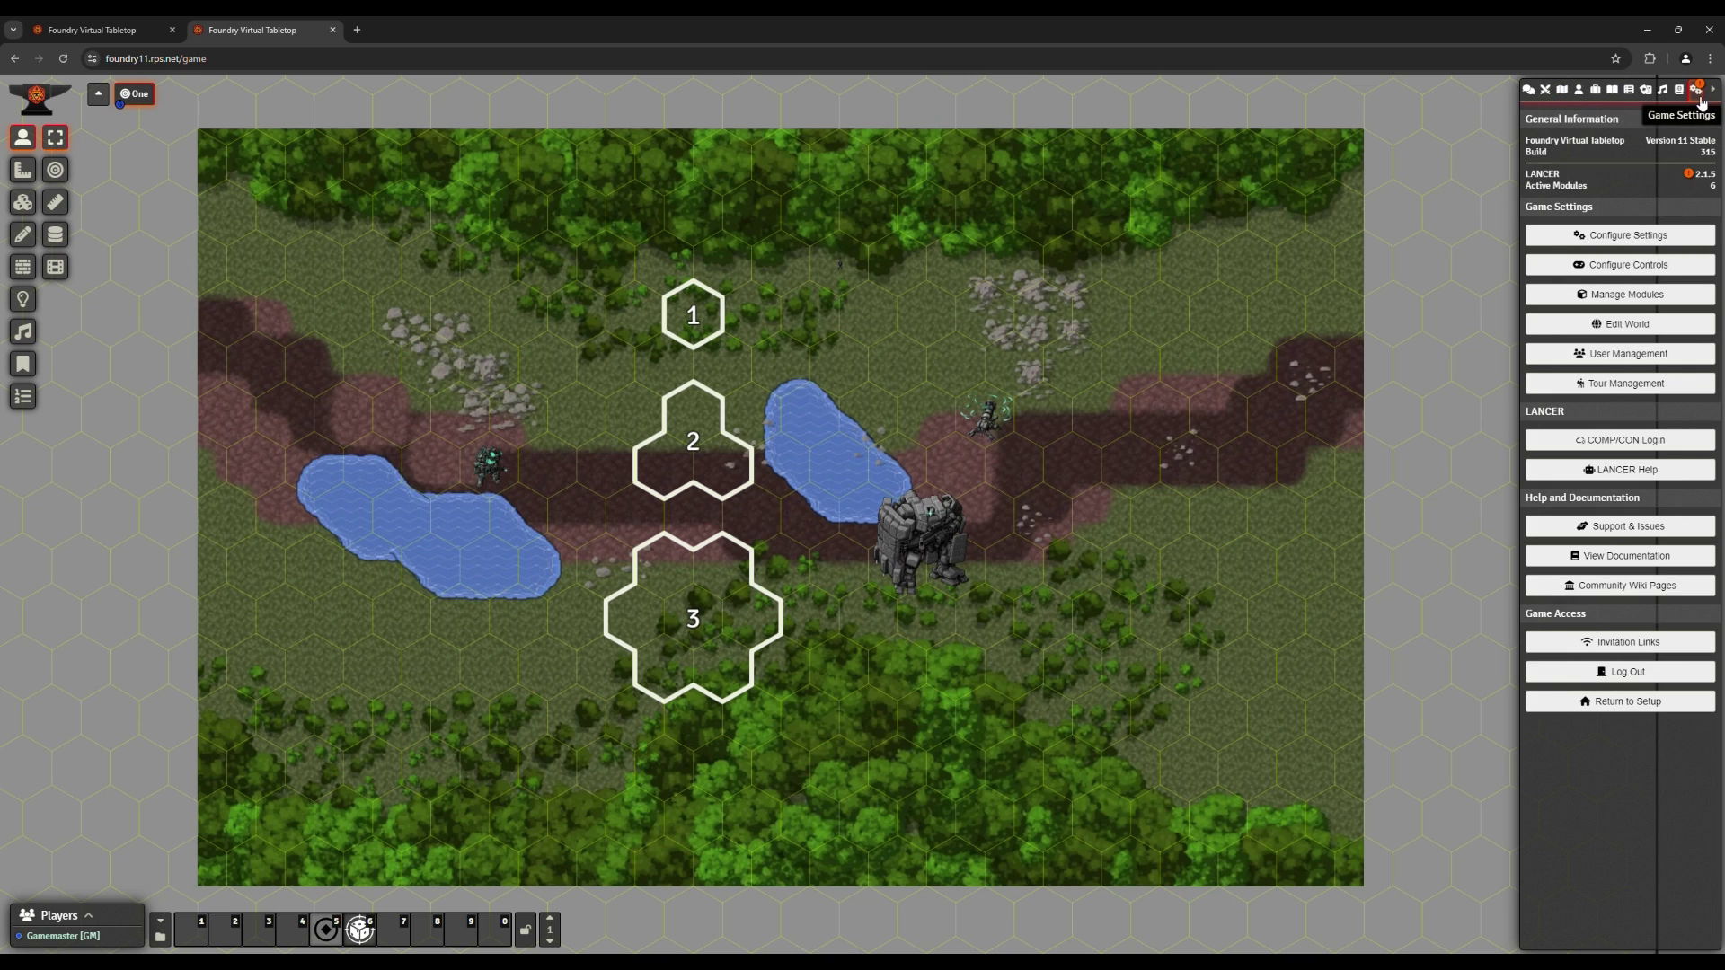
{"action": "left_click", "coordinate": [1633, 239]}
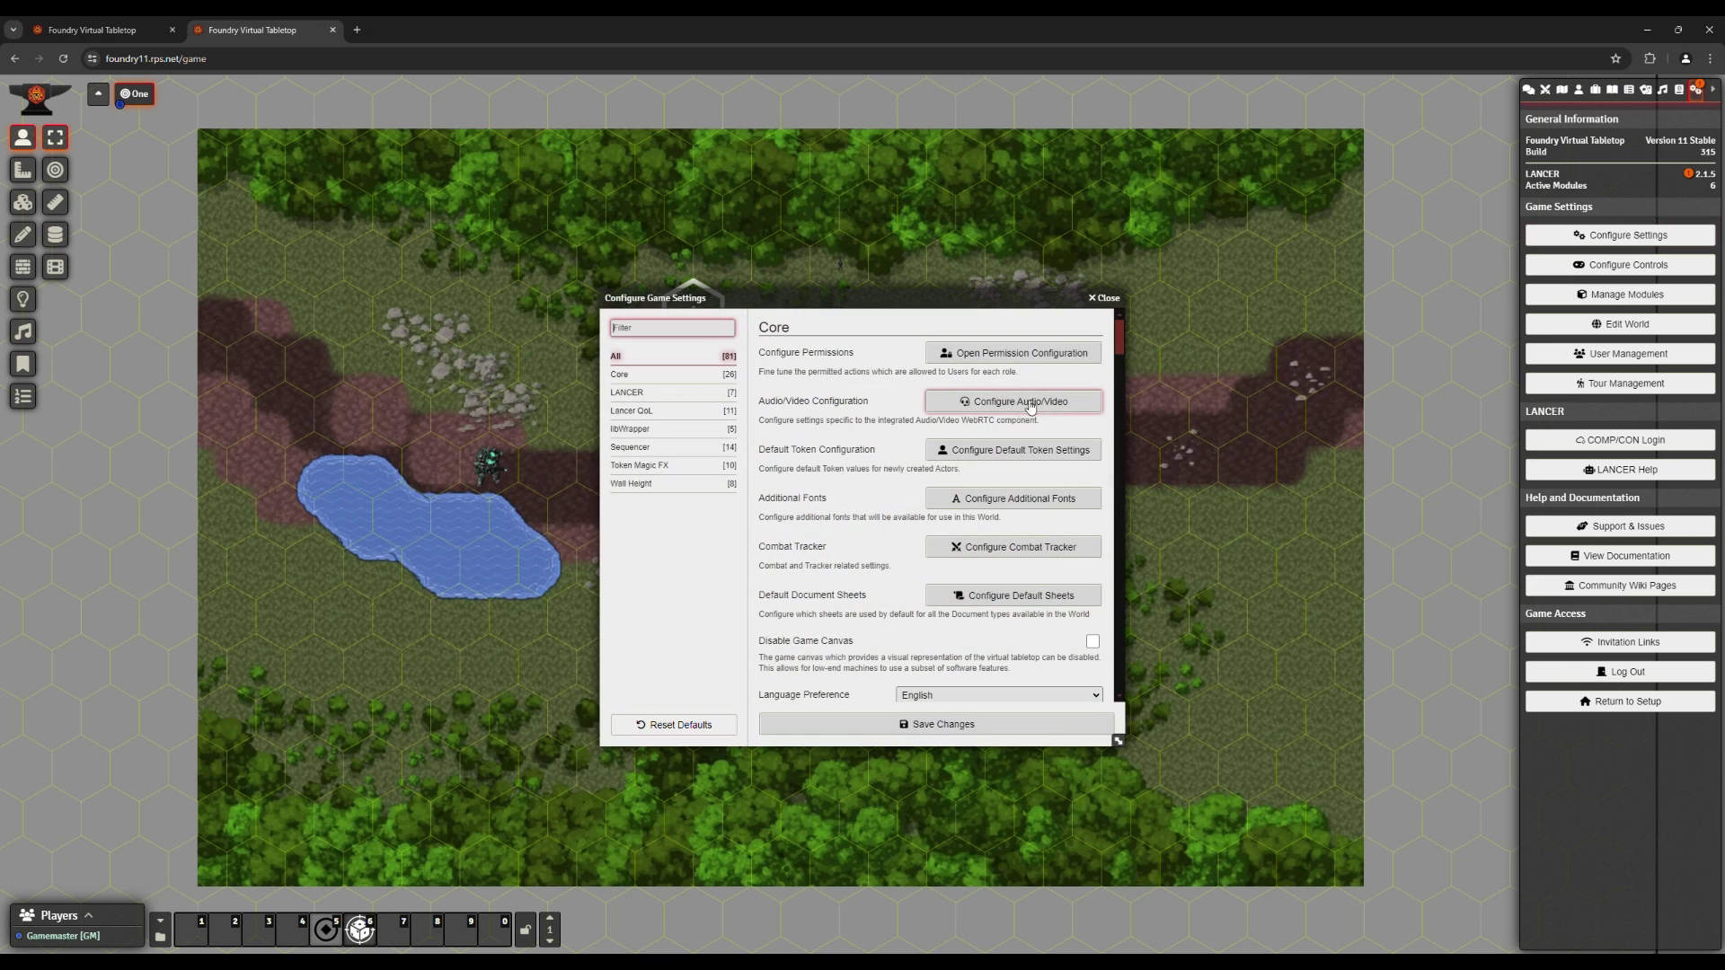
{"action": "left_click", "coordinate": [1009, 450]}
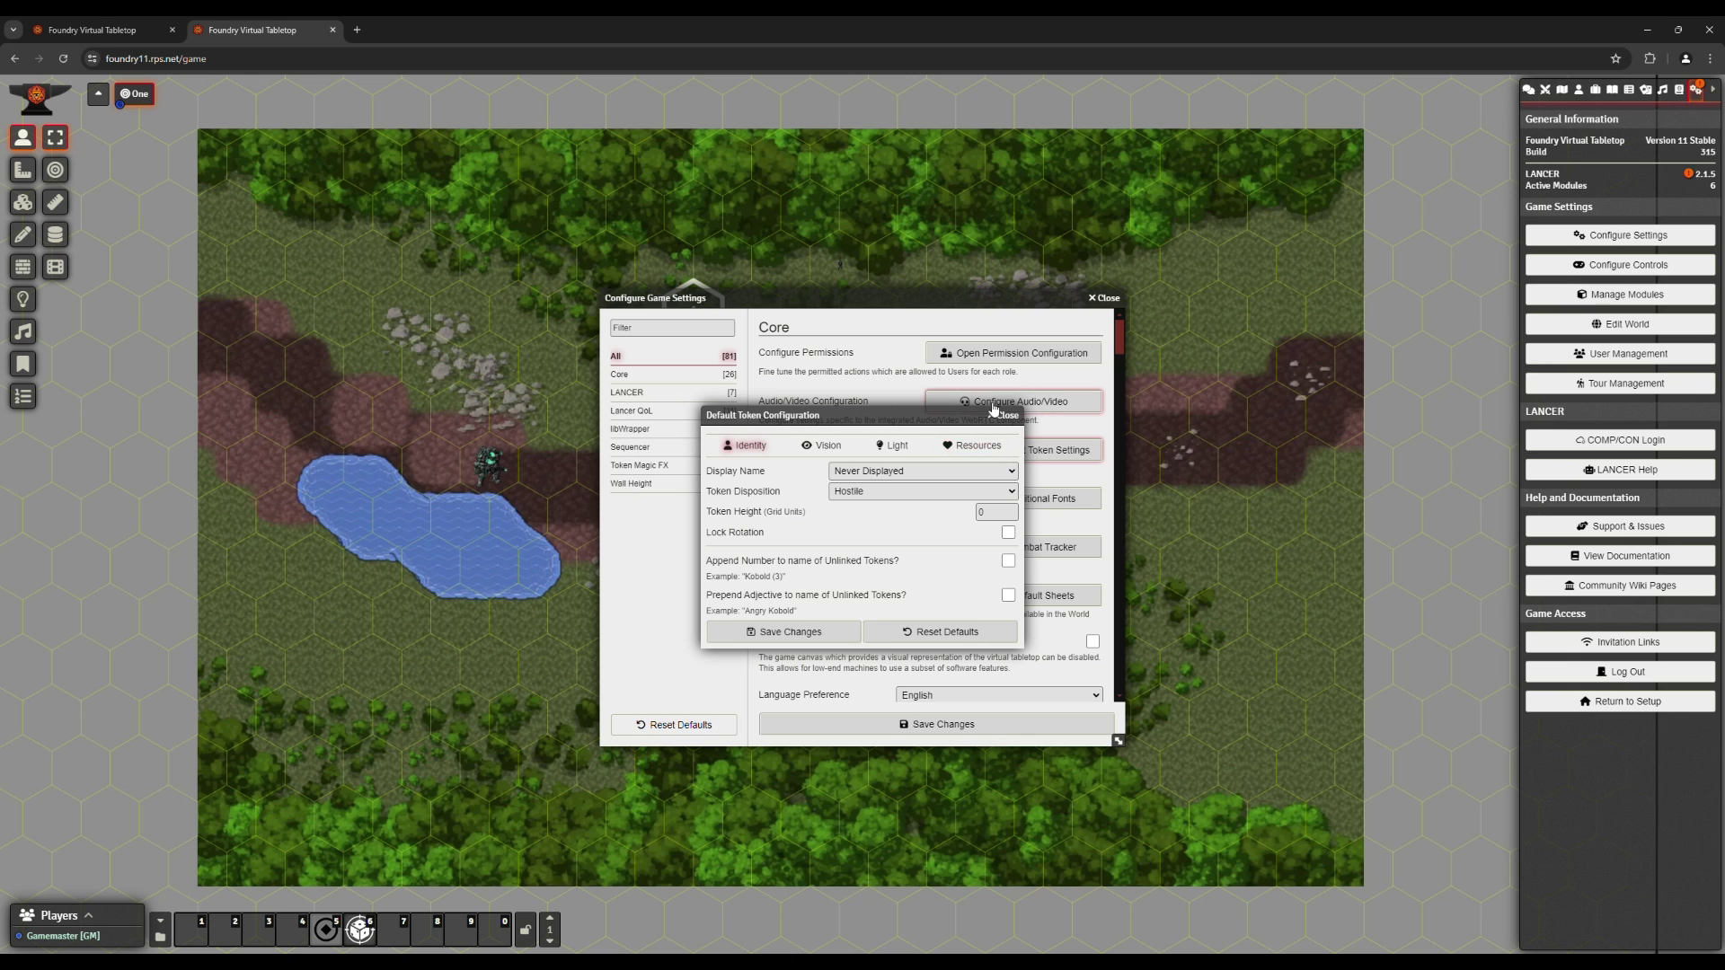
{"action": "left_click", "coordinate": [1004, 416]}
{"action": "left_click", "coordinate": [1103, 298]}
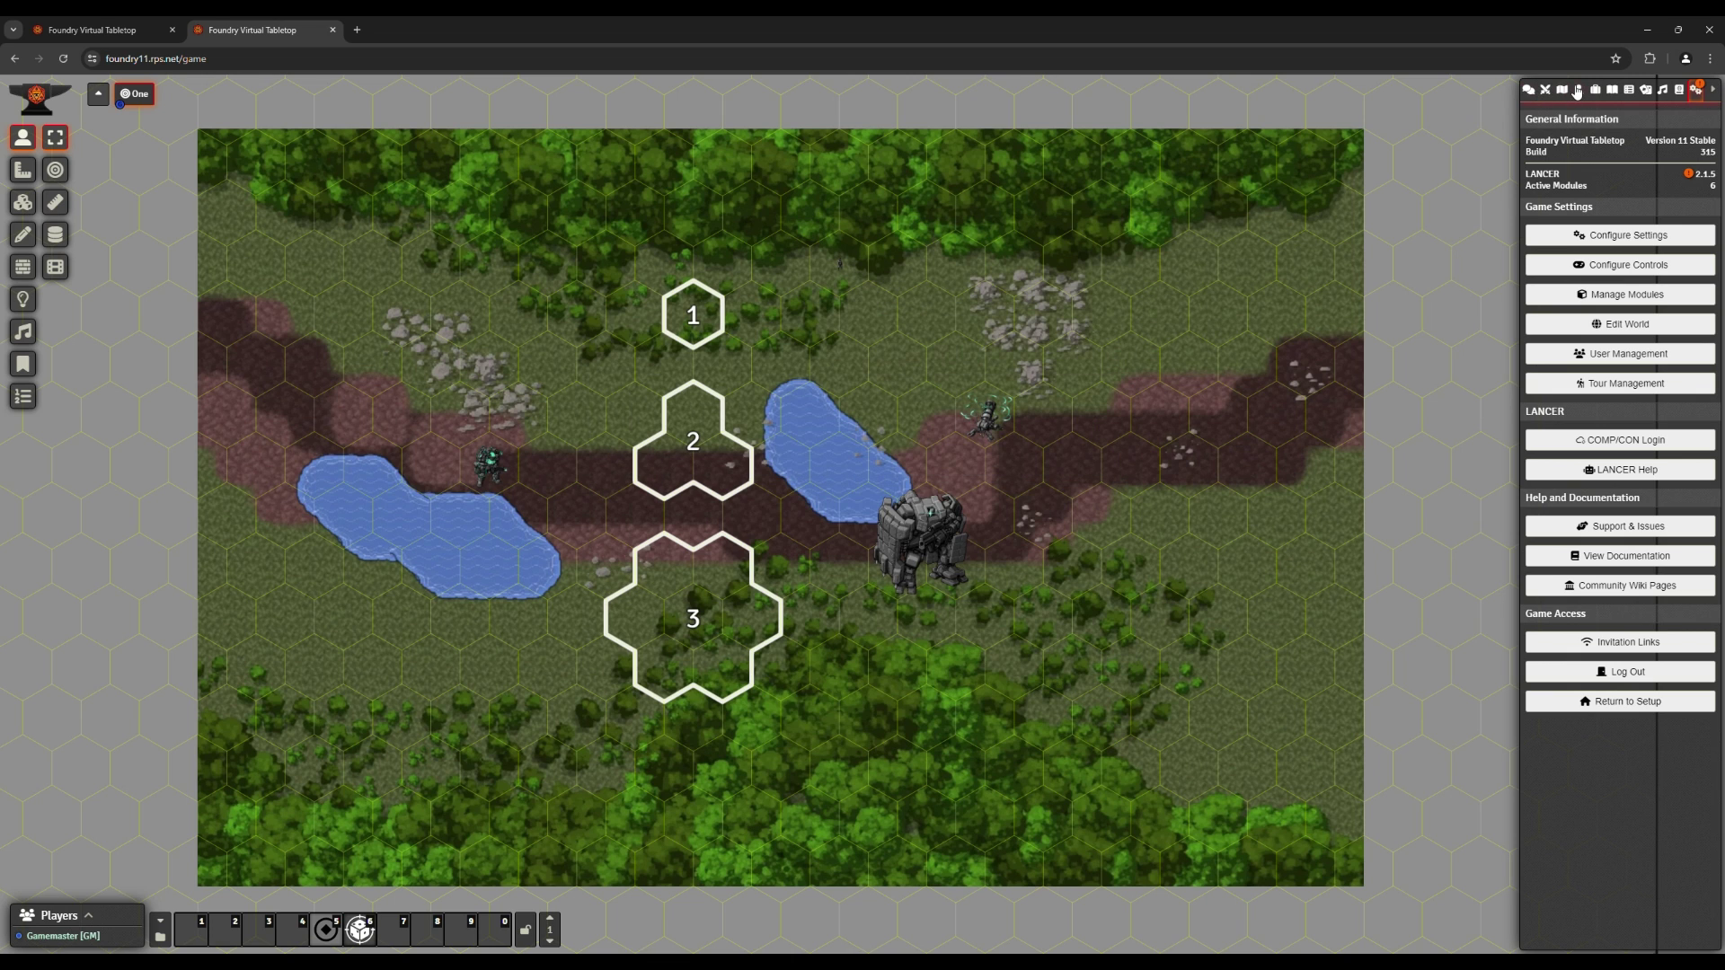
- Open the ACE actor sheet from the Actors list and bring up its Prototype Token settings
{"action": "left_click", "coordinate": [1577, 89]}
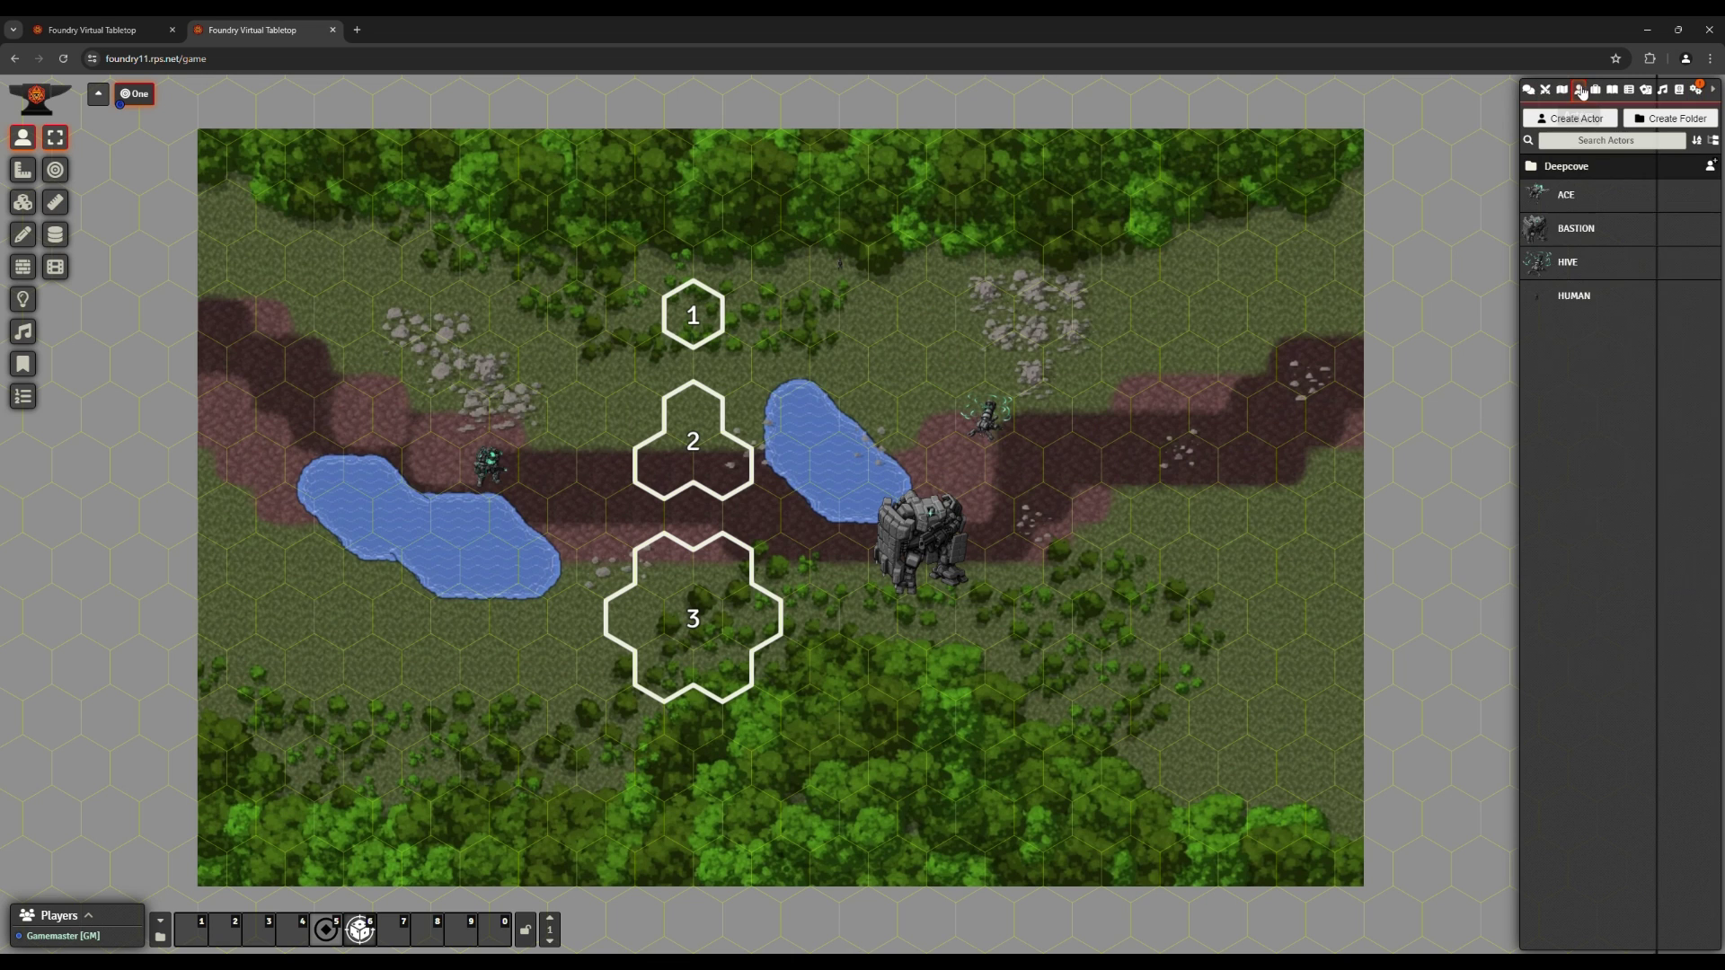
{"action": "left_click", "coordinate": [1585, 196]}
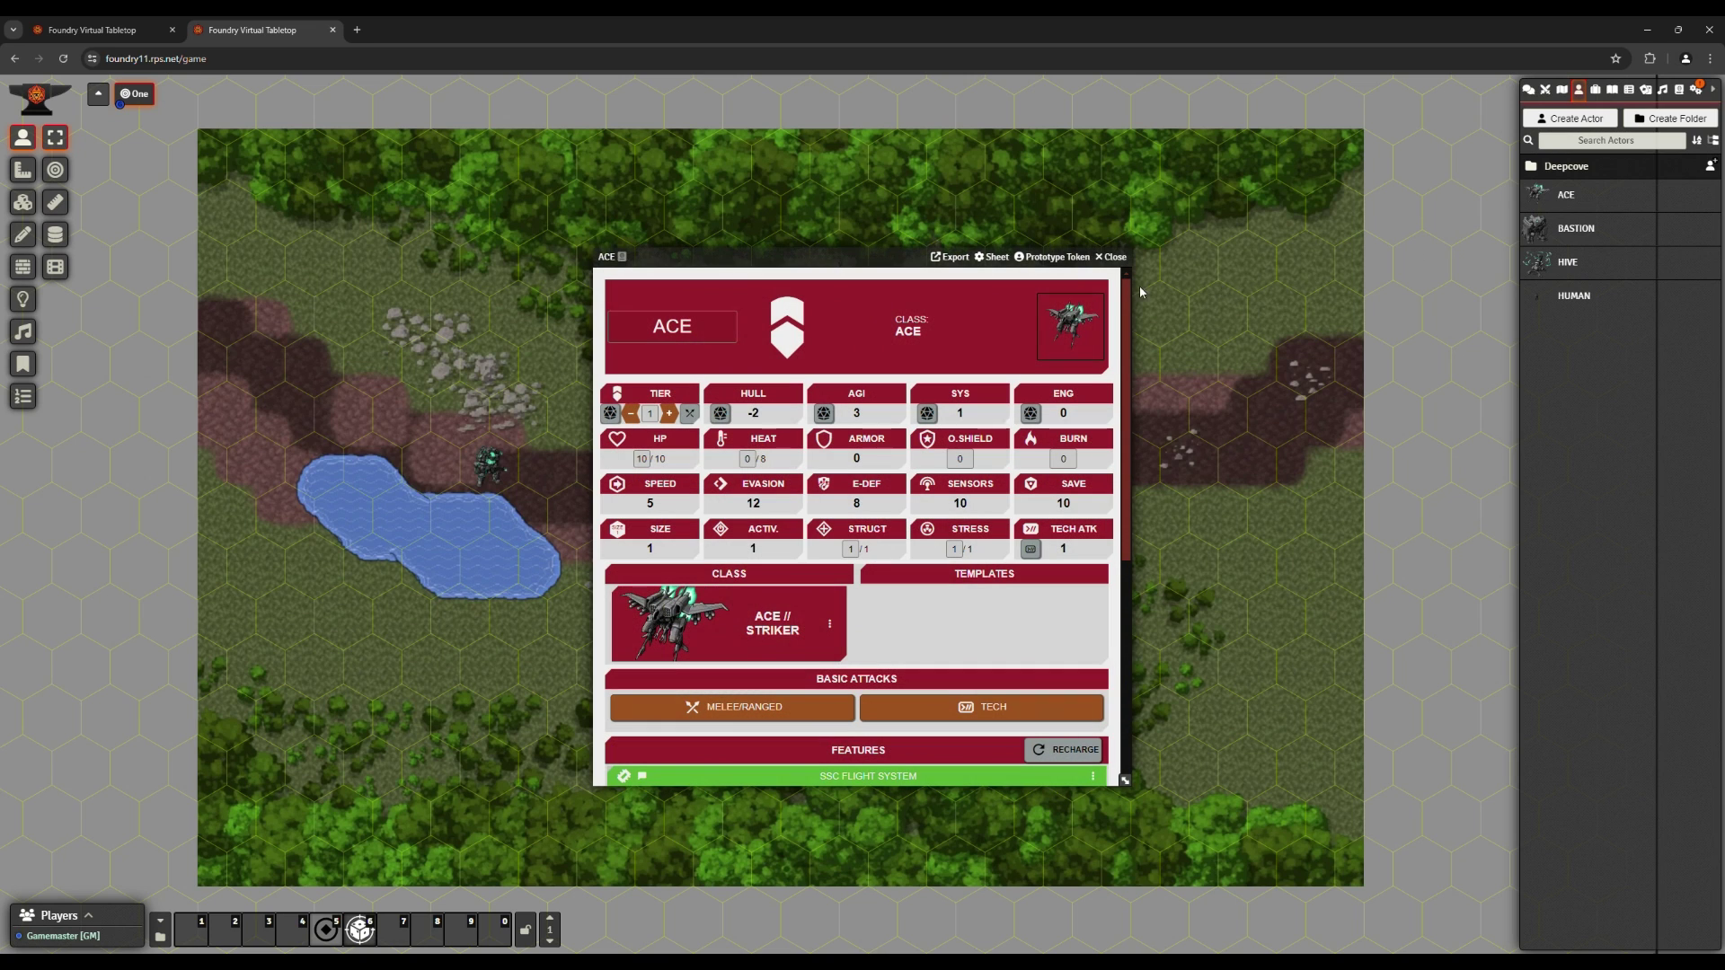
{"action": "left_click", "coordinate": [1065, 258]}
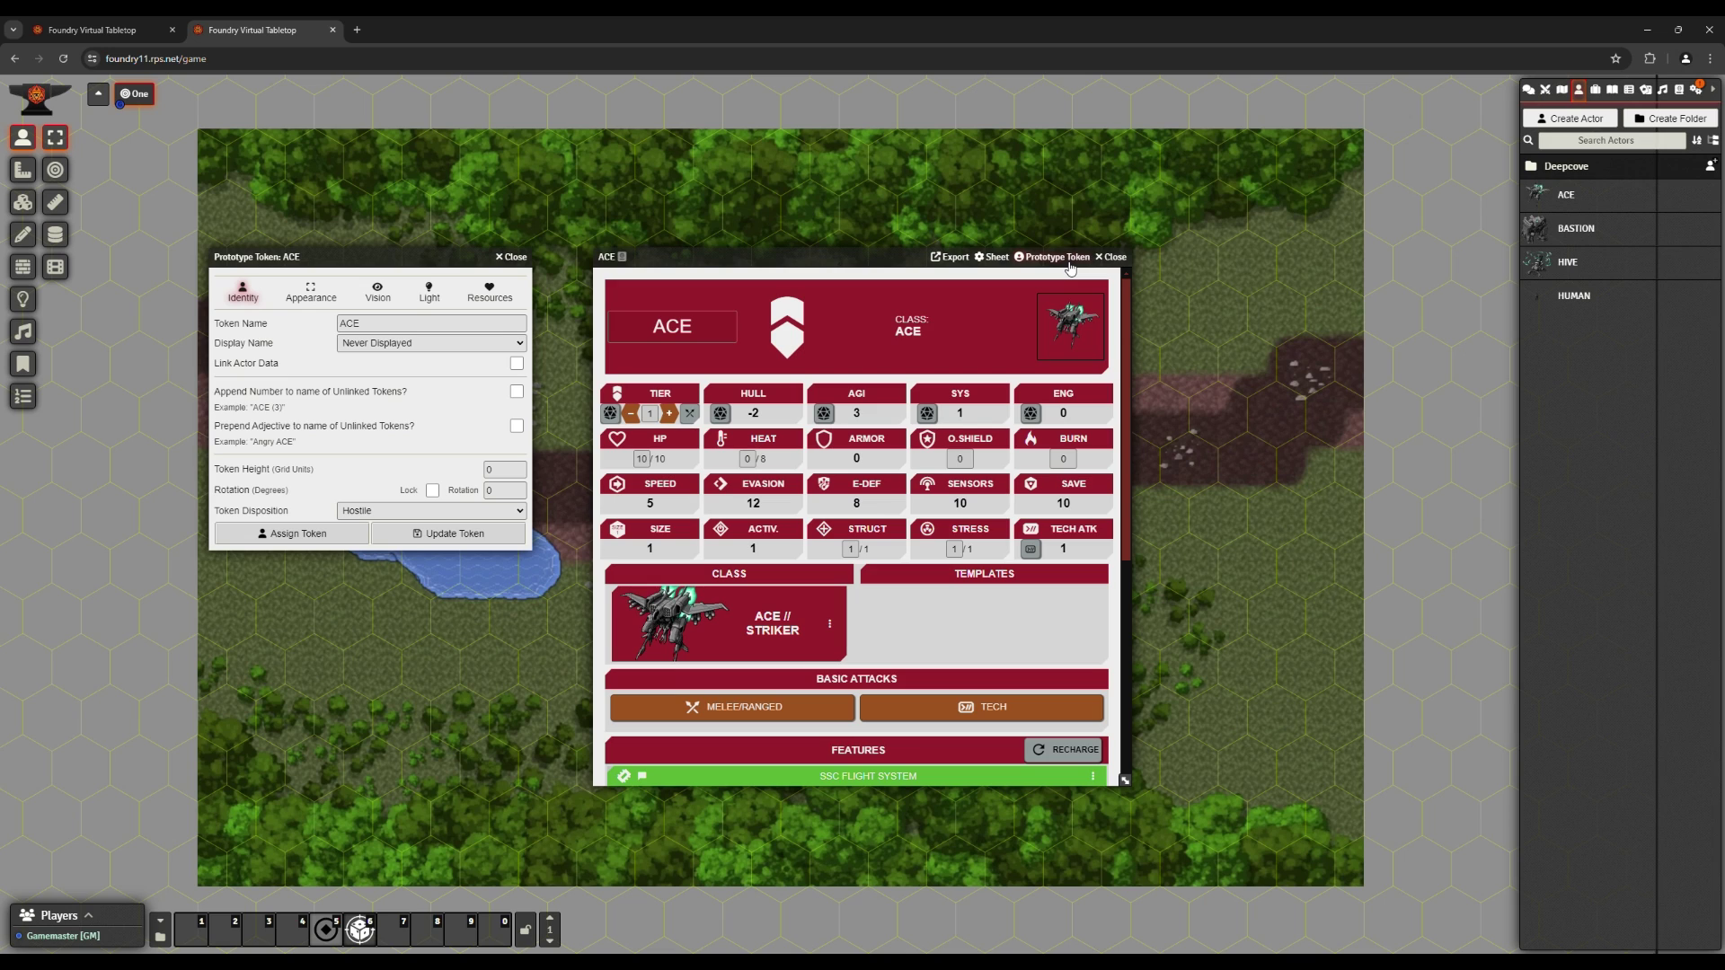
- Update ACE's prototype Token Height to 1, then reopen its prototype token settings
{"action": "left_click", "coordinate": [503, 474]}
{"action": "key", "text": "BackSpace"}
{"action": "type", "text": "1"}
{"action": "left_click", "coordinate": [462, 533]}
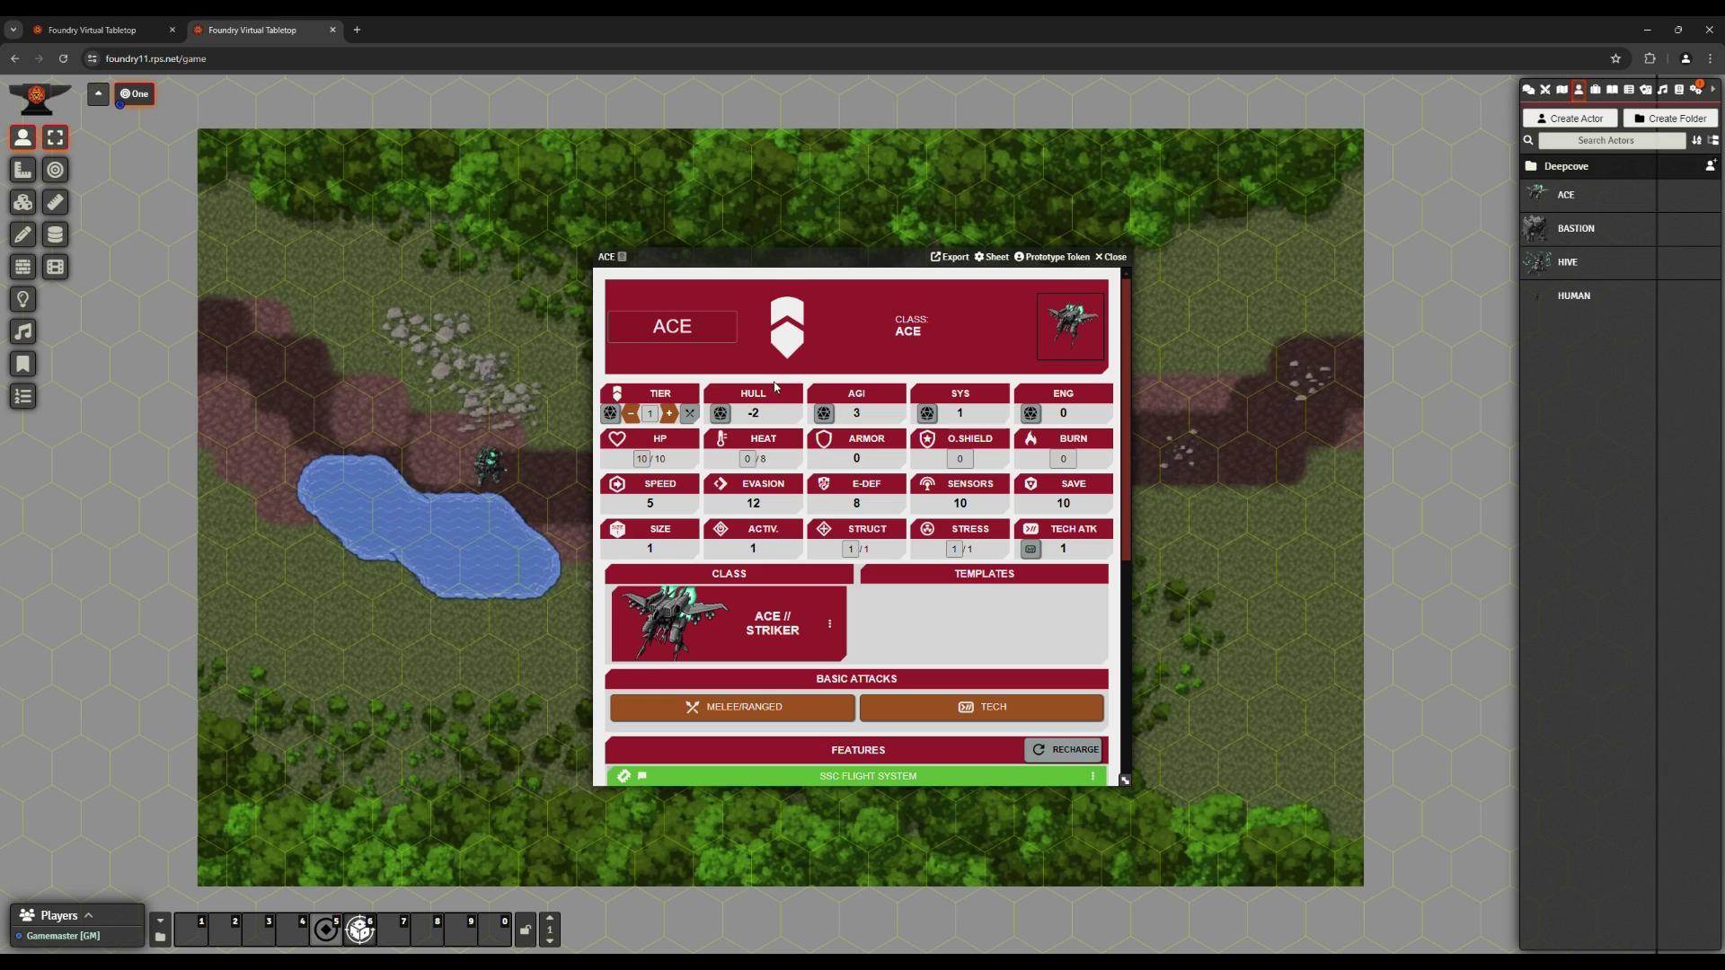
{"action": "left_click", "coordinate": [1047, 257]}
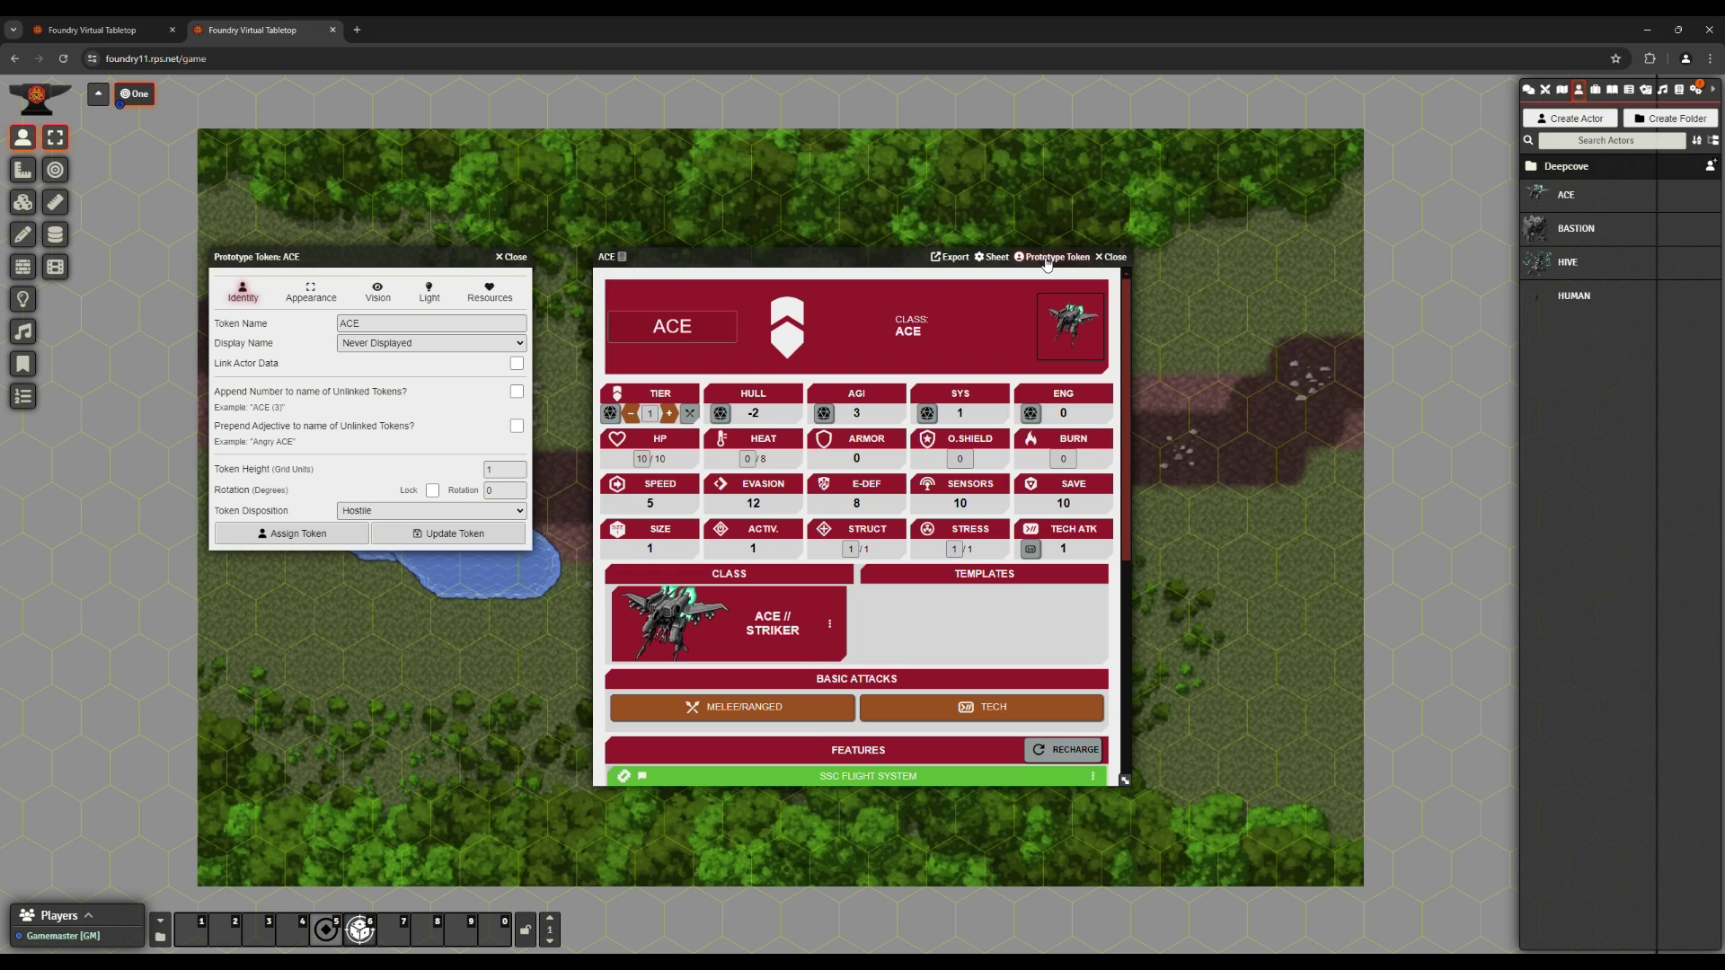
- Enable ACE token vision and add a Sense All detection mode with range 60
{"action": "left_click", "coordinate": [382, 308]}
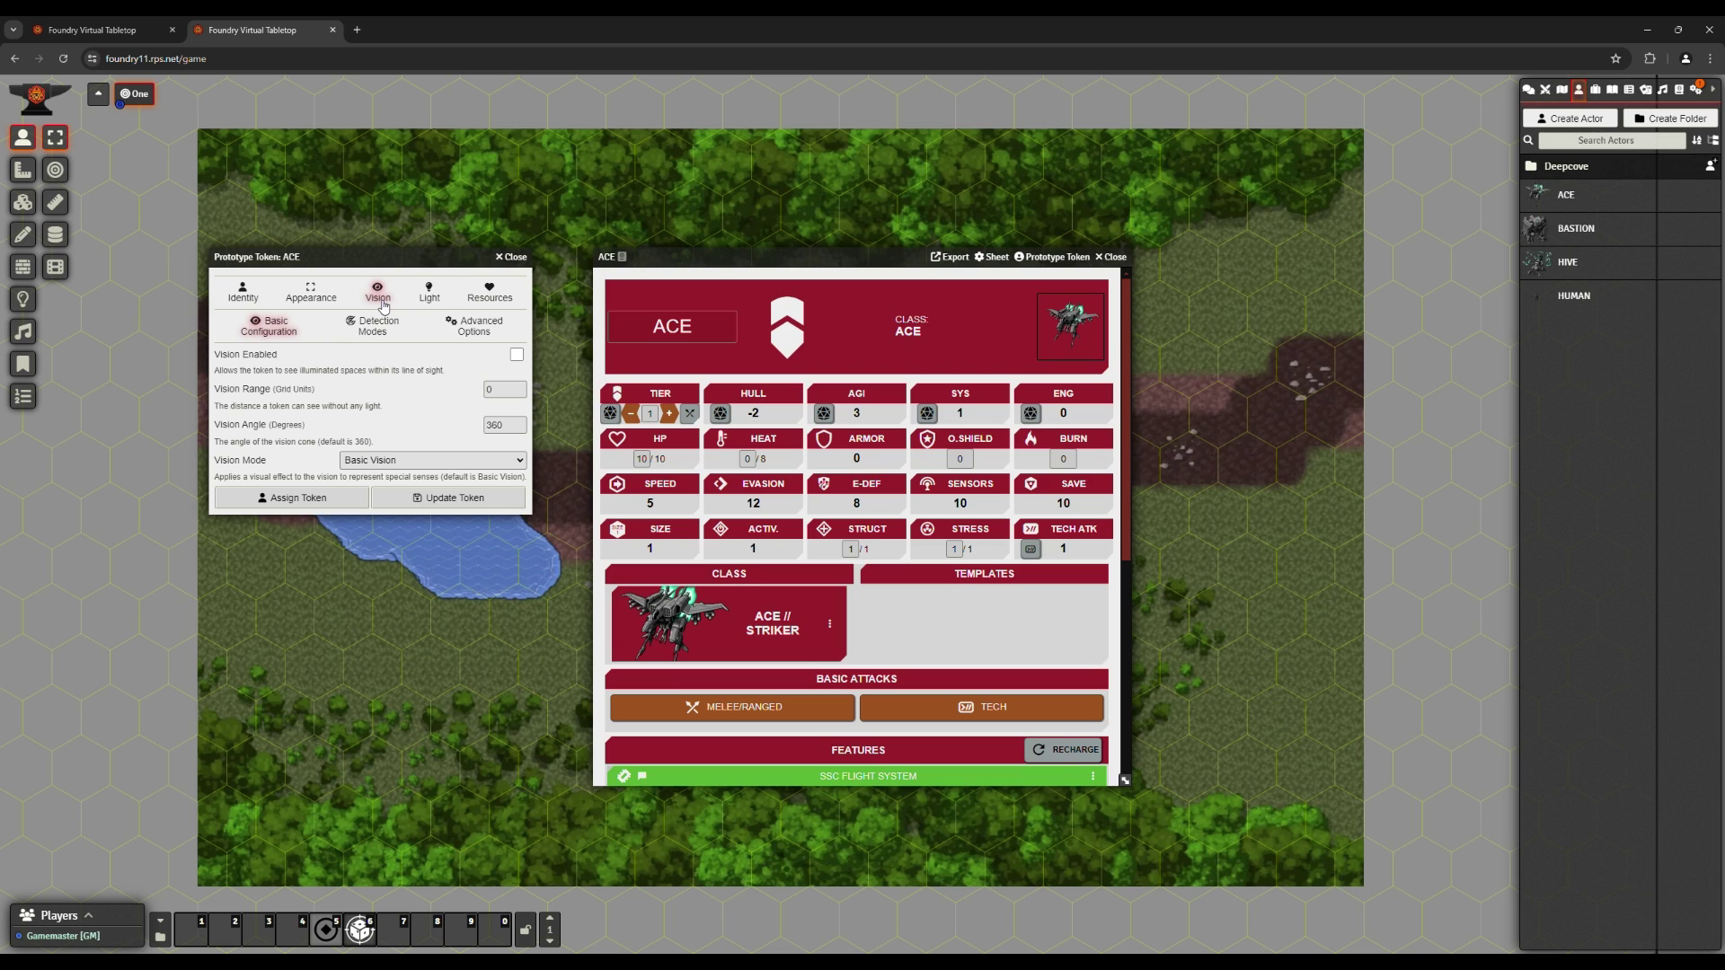
{"action": "left_click", "coordinate": [518, 355]}
{"action": "left_click", "coordinate": [376, 329]}
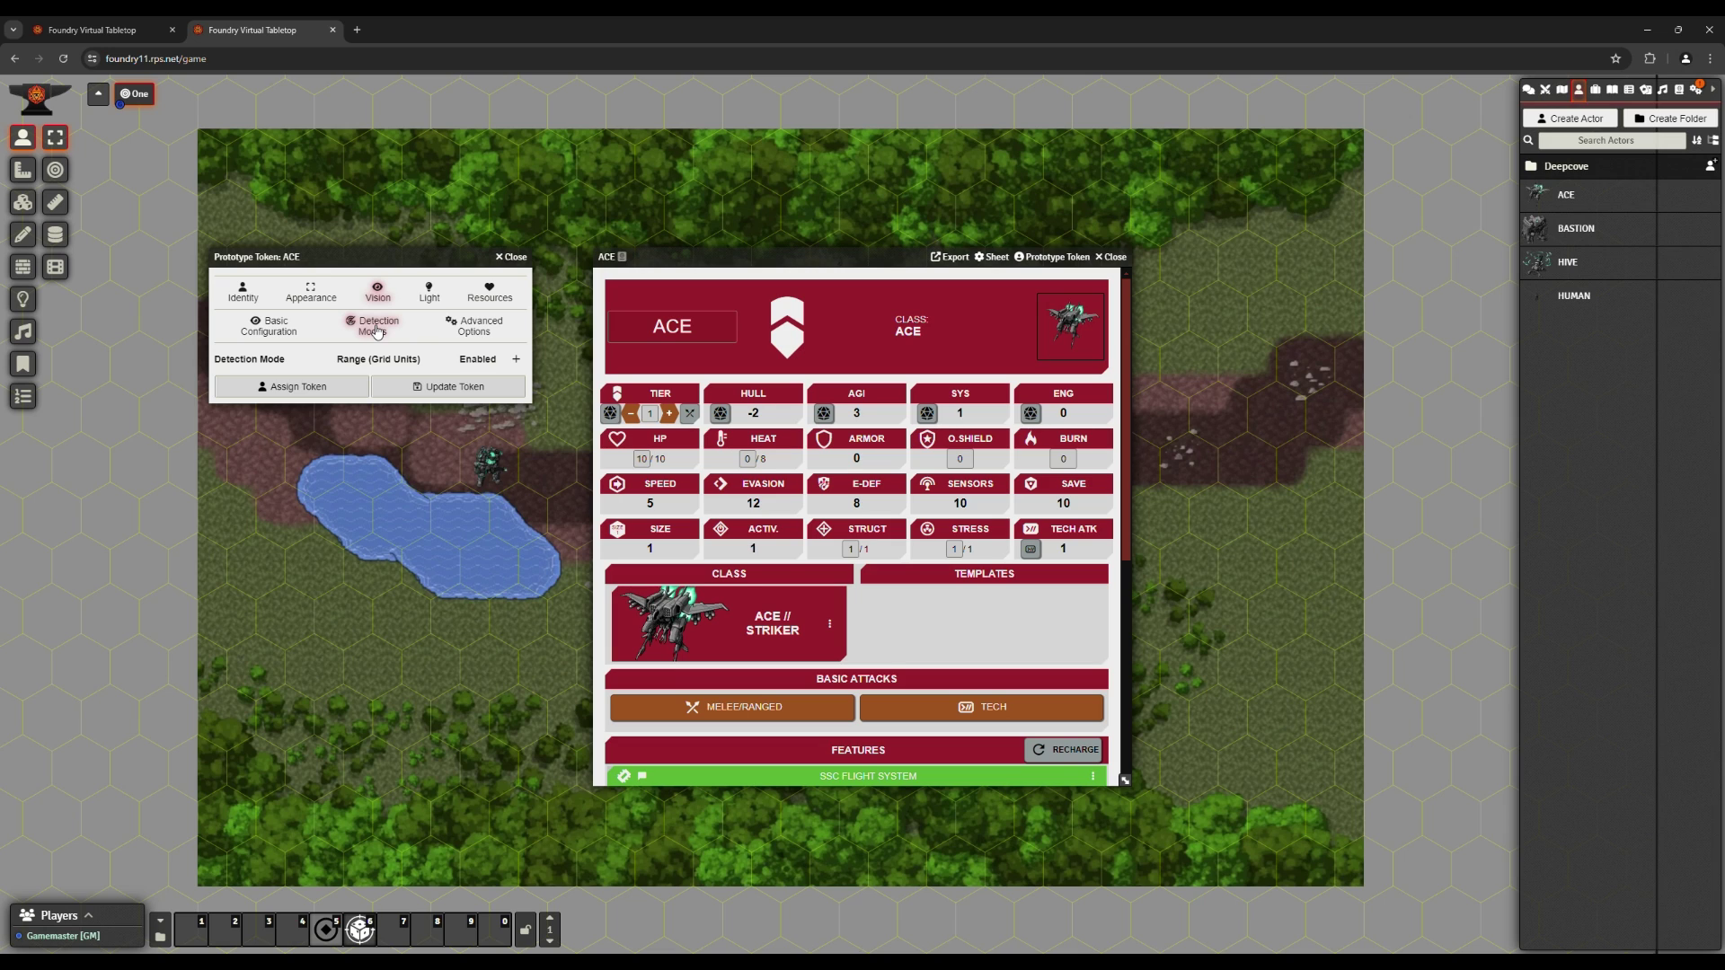
{"action": "left_click", "coordinate": [516, 360]}
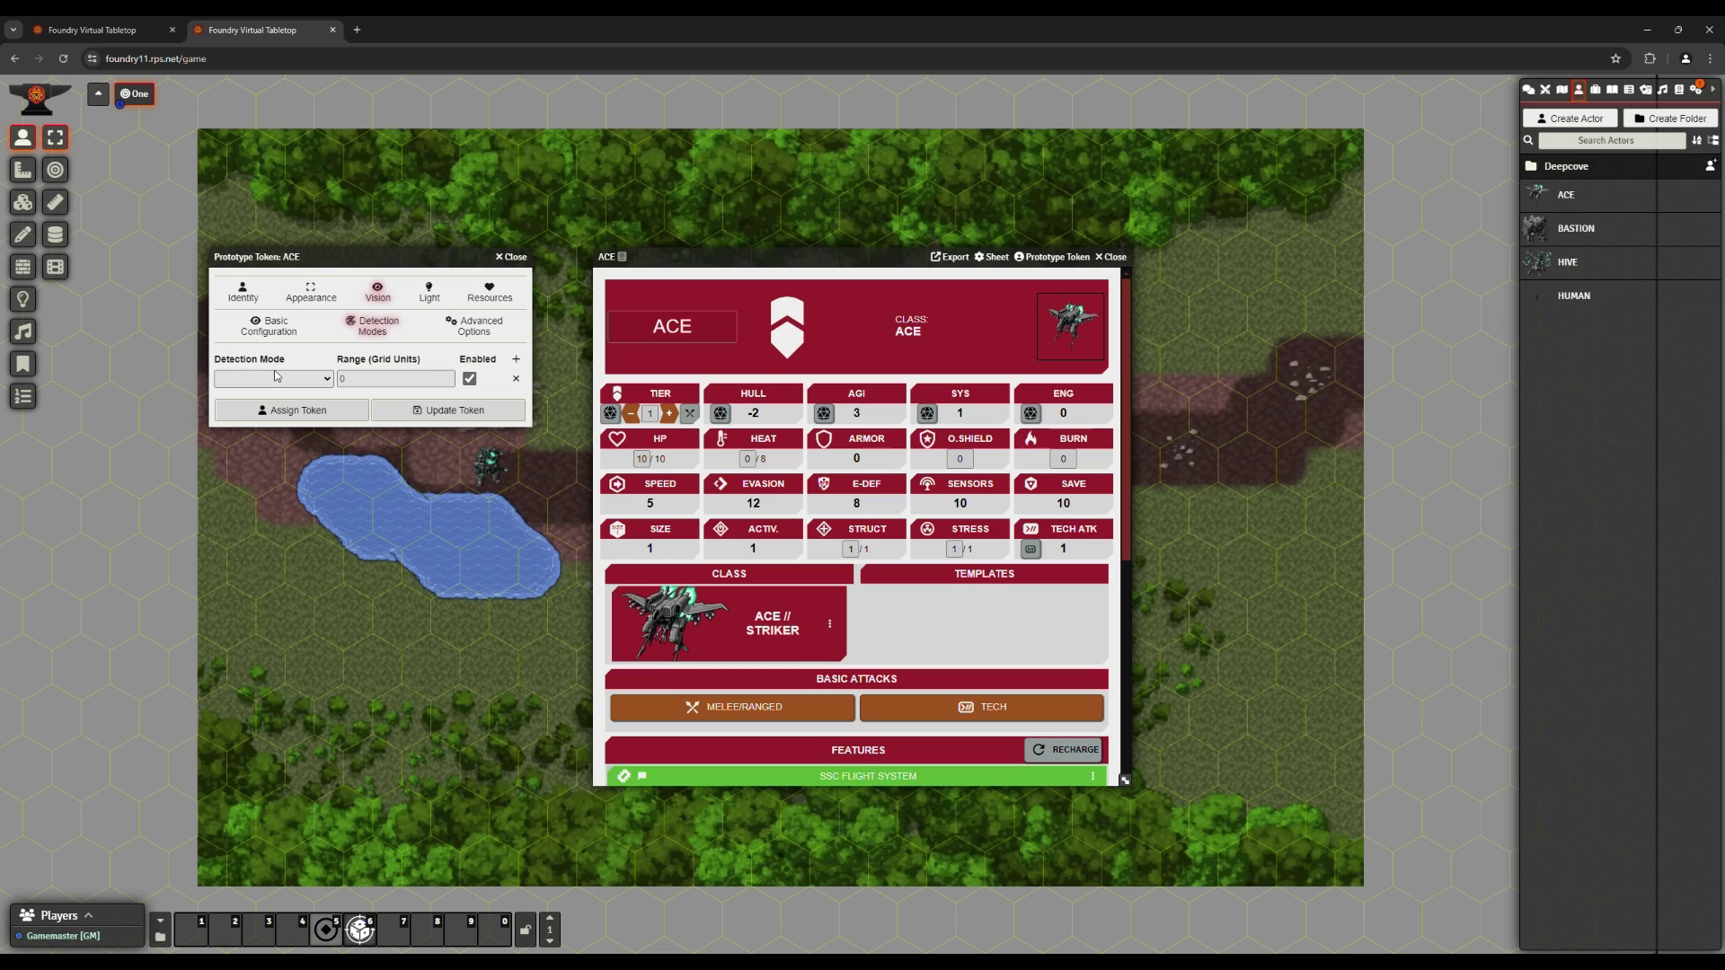
{"action": "left_click", "coordinate": [274, 376]}
{"action": "left_click", "coordinate": [264, 467]}
{"action": "left_click", "coordinate": [349, 383]}
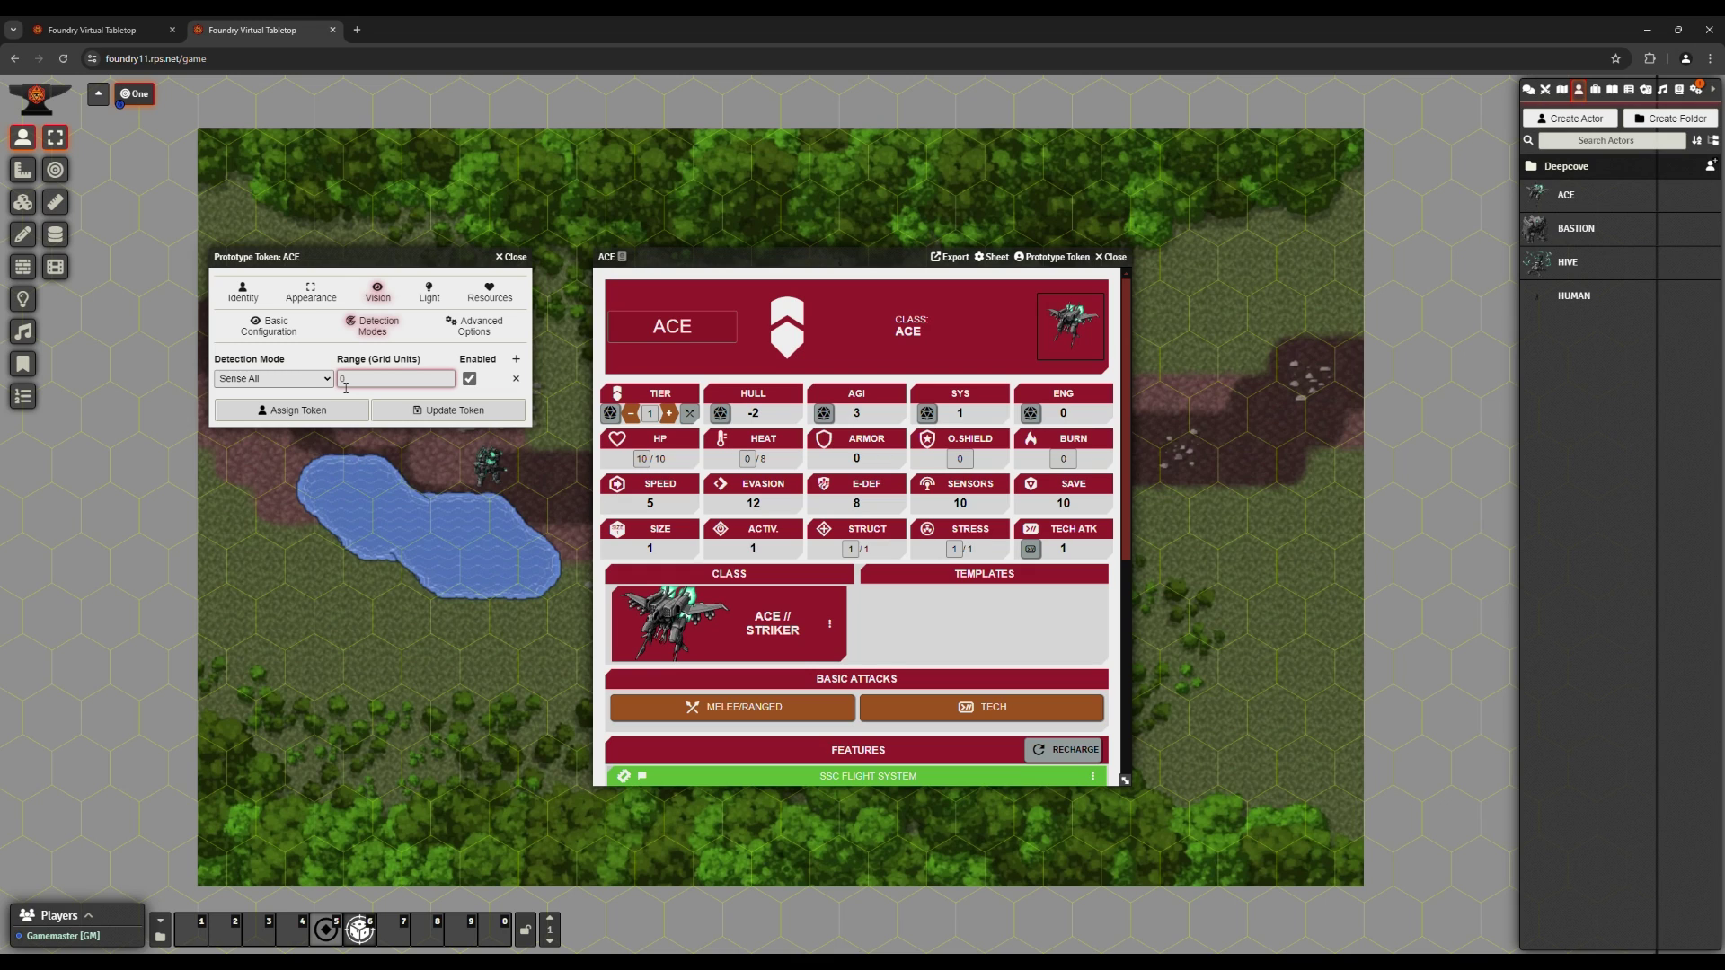
{"action": "type", "text": "80"}
{"action": "type", "text": "60"}
{"action": "left_click", "coordinate": [388, 414]}
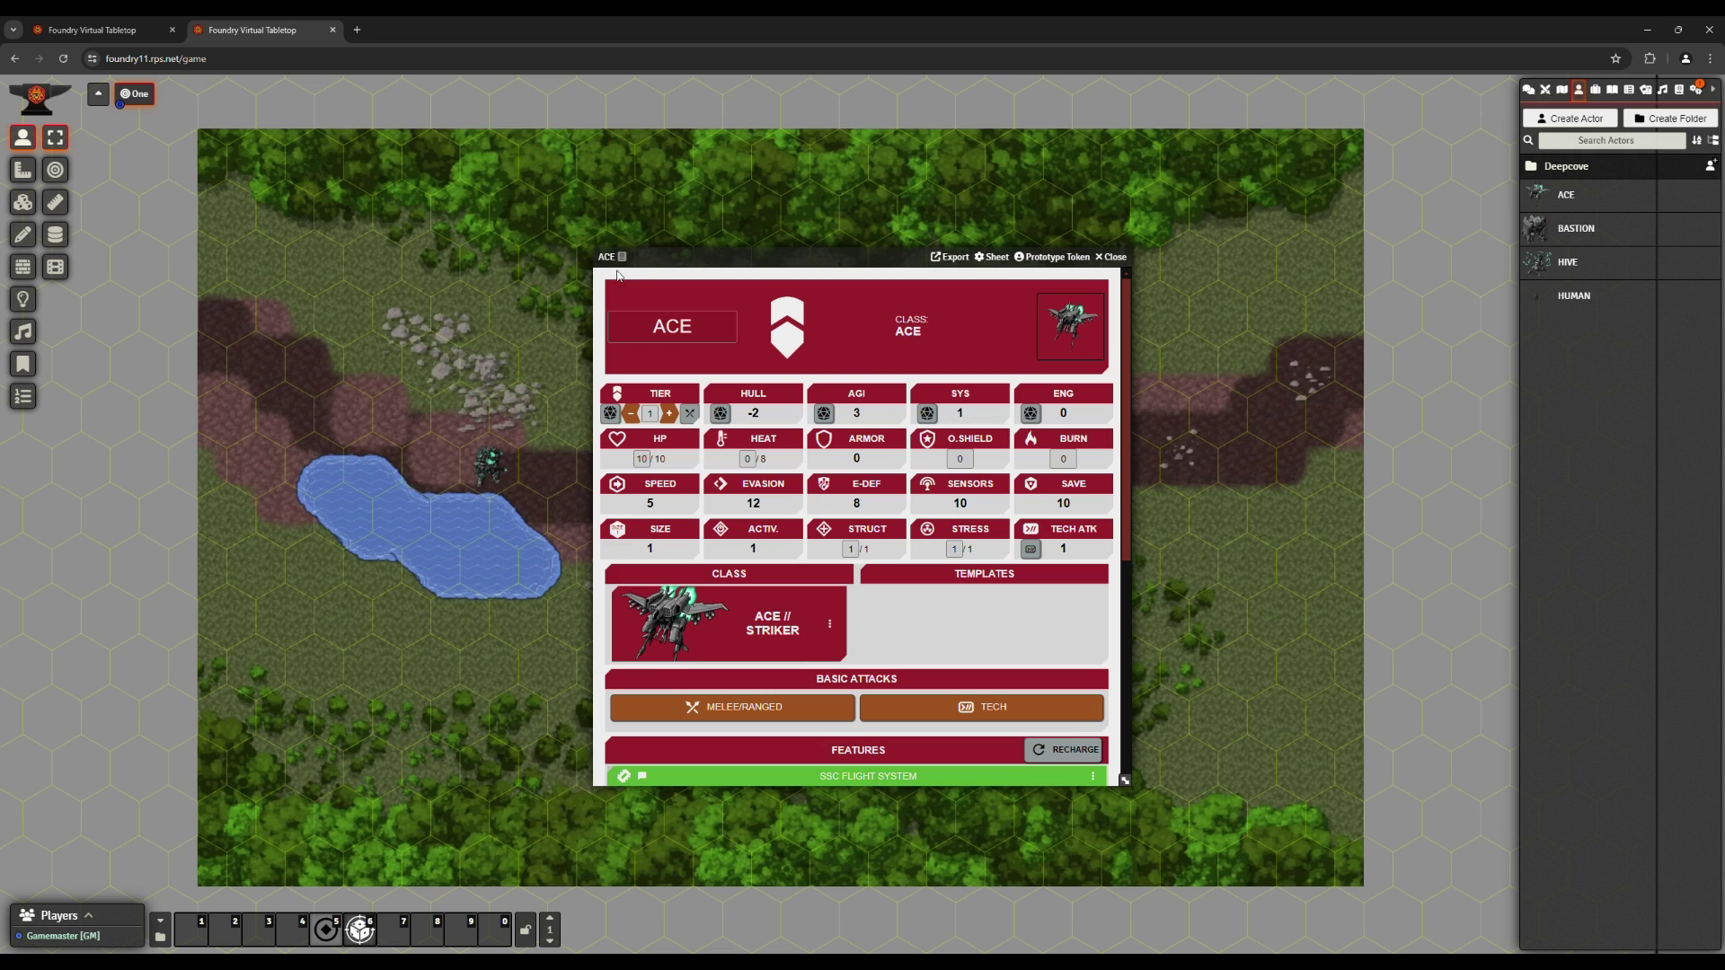
- Close the ACE sheet, drop an ACE token near the map's top, and show the walls
{"action": "left_click", "coordinate": [1118, 256]}
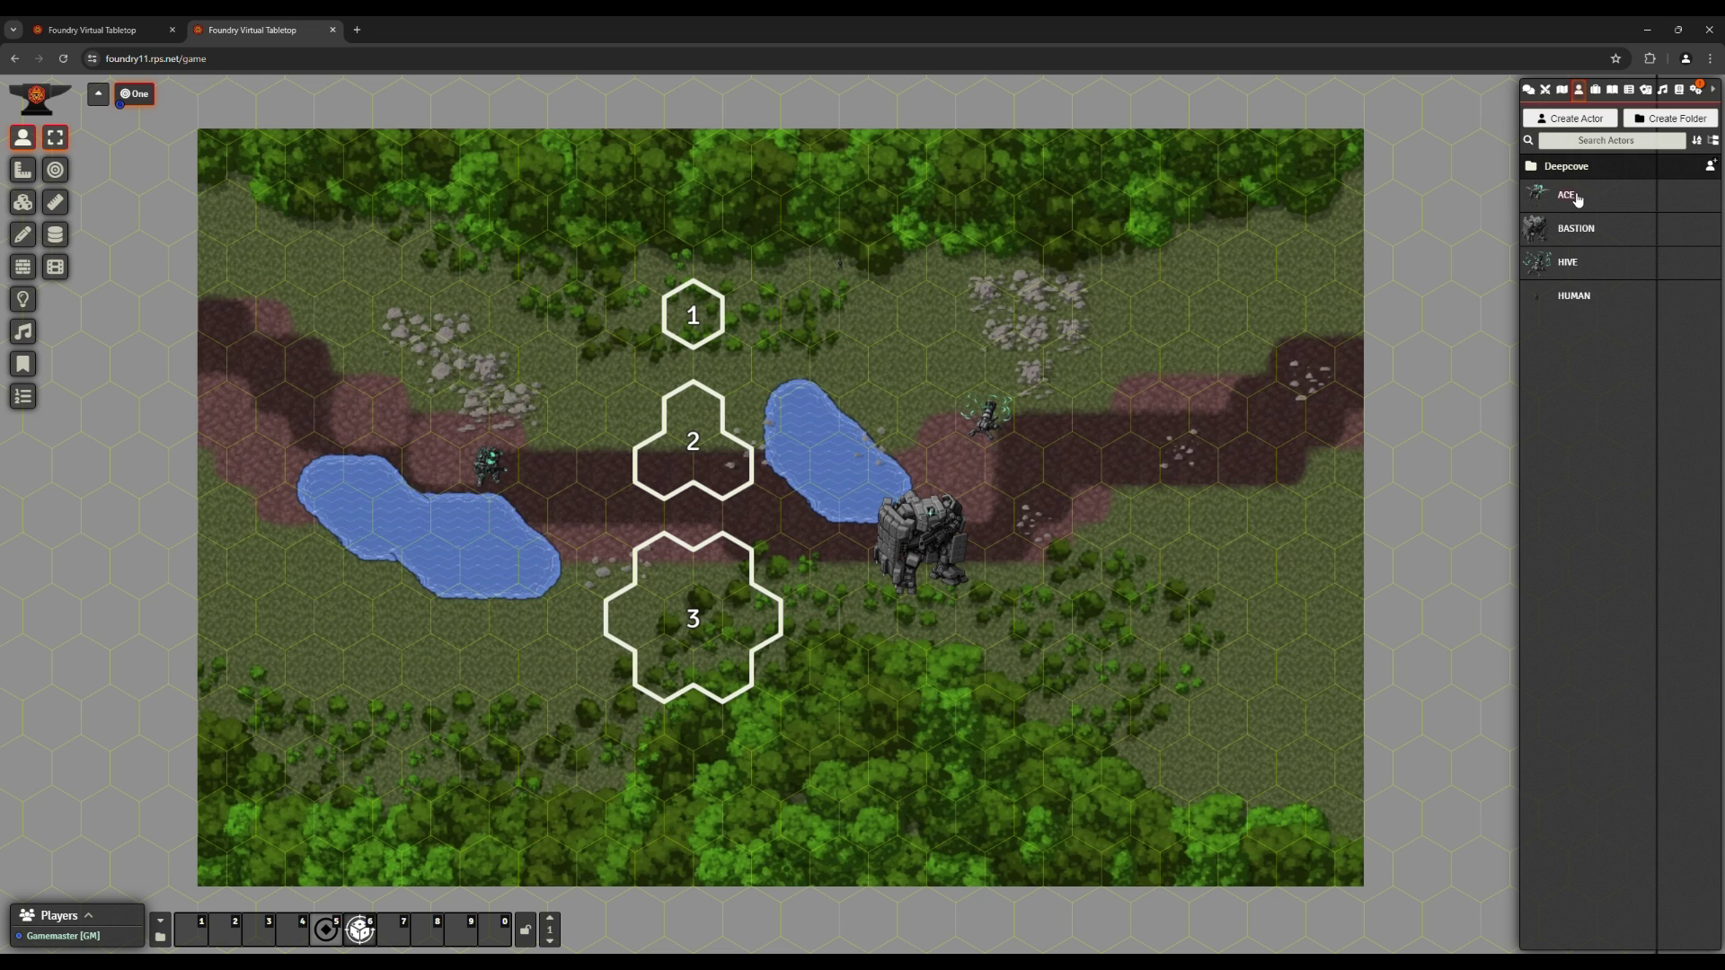
{"action": "left_click_drag", "start_coordinate": [866, 331], "coordinate": [870, 335]}
{"action": "left_click", "coordinate": [23, 267]}
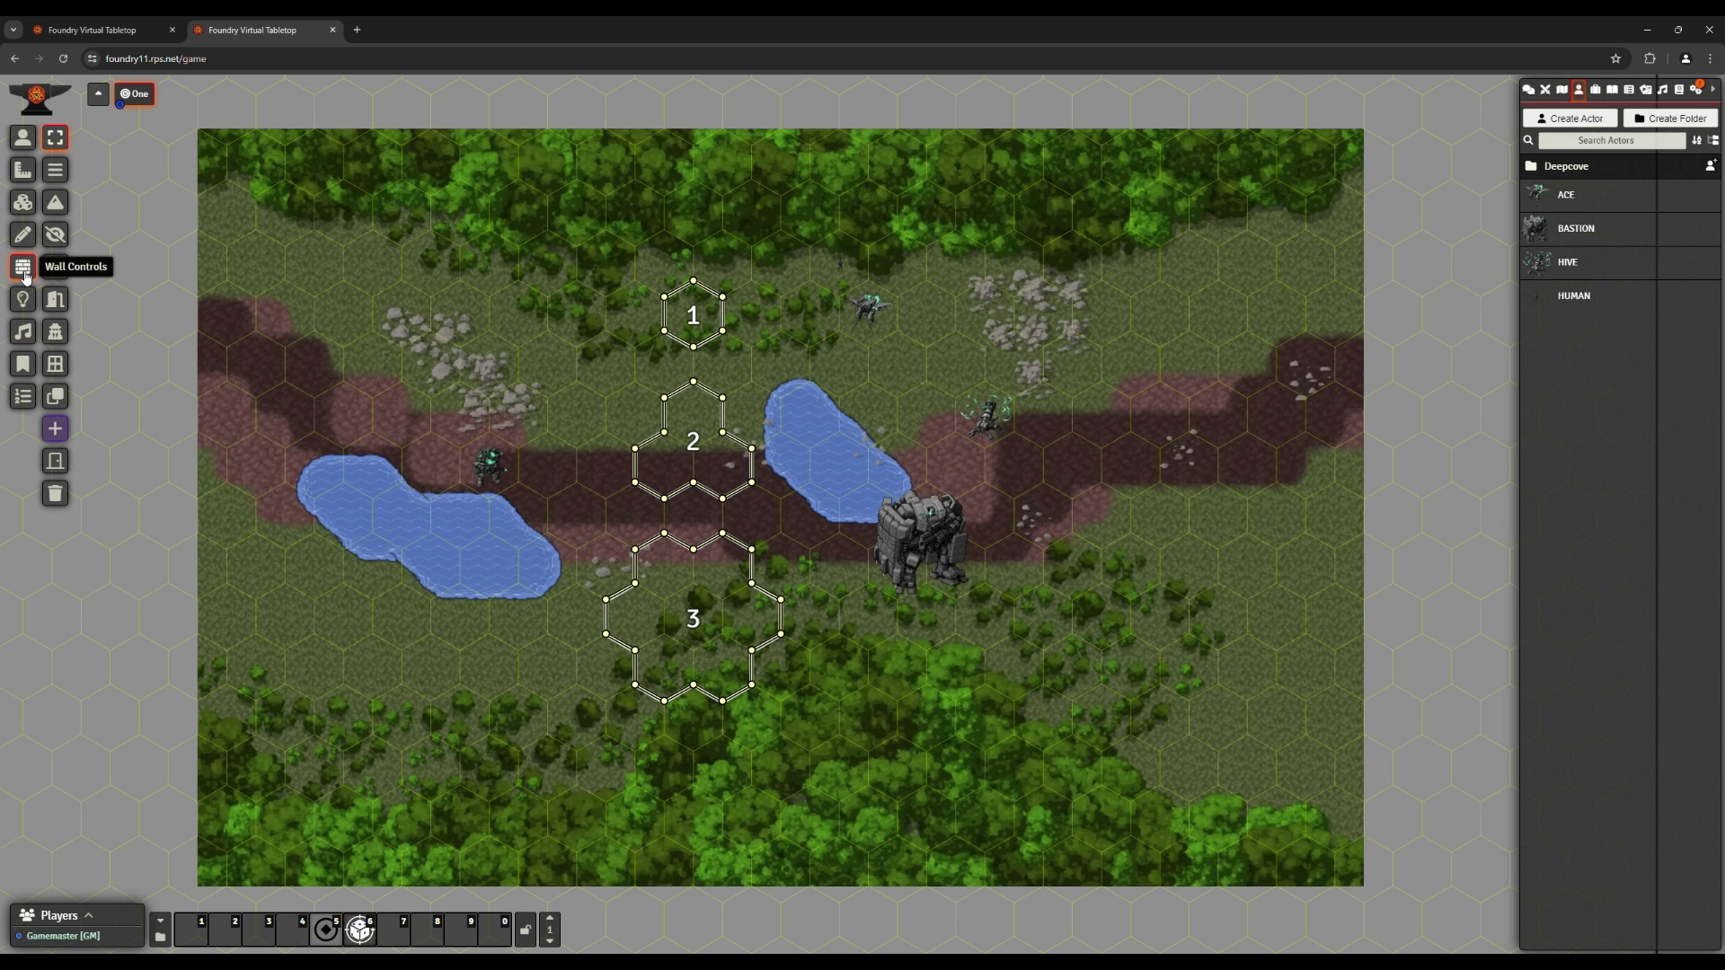
- Select Deepcove, check its sight lines past the hex buildings, and drag it onto the rocks
{"action": "left_click", "coordinate": [23, 137]}
{"action": "left_click", "coordinate": [469, 464]}
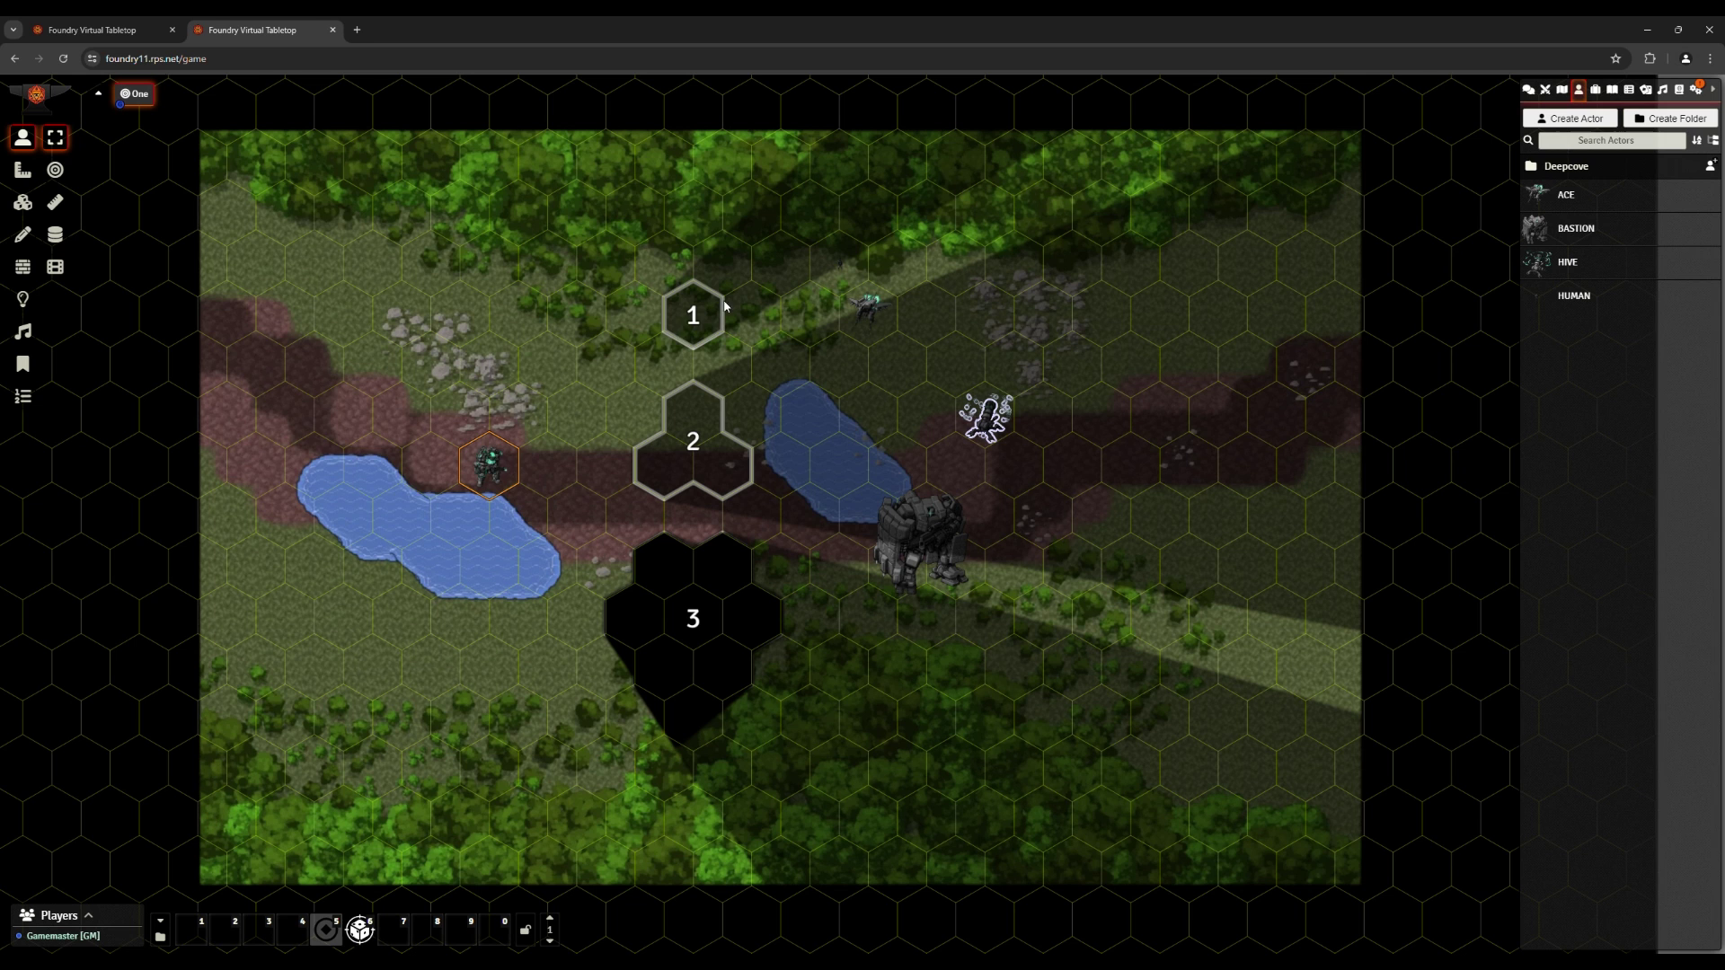
{"action": "mouse_move", "coordinate": [492, 461]}
{"action": "left_mouse_down"}
{"action": "mouse_move", "coordinate": [462, 415]}
{"action": "mouse_move", "coordinate": [521, 310]}
{"action": "left_mouse_up"}
{"action": "left_click", "coordinate": [491, 399]}
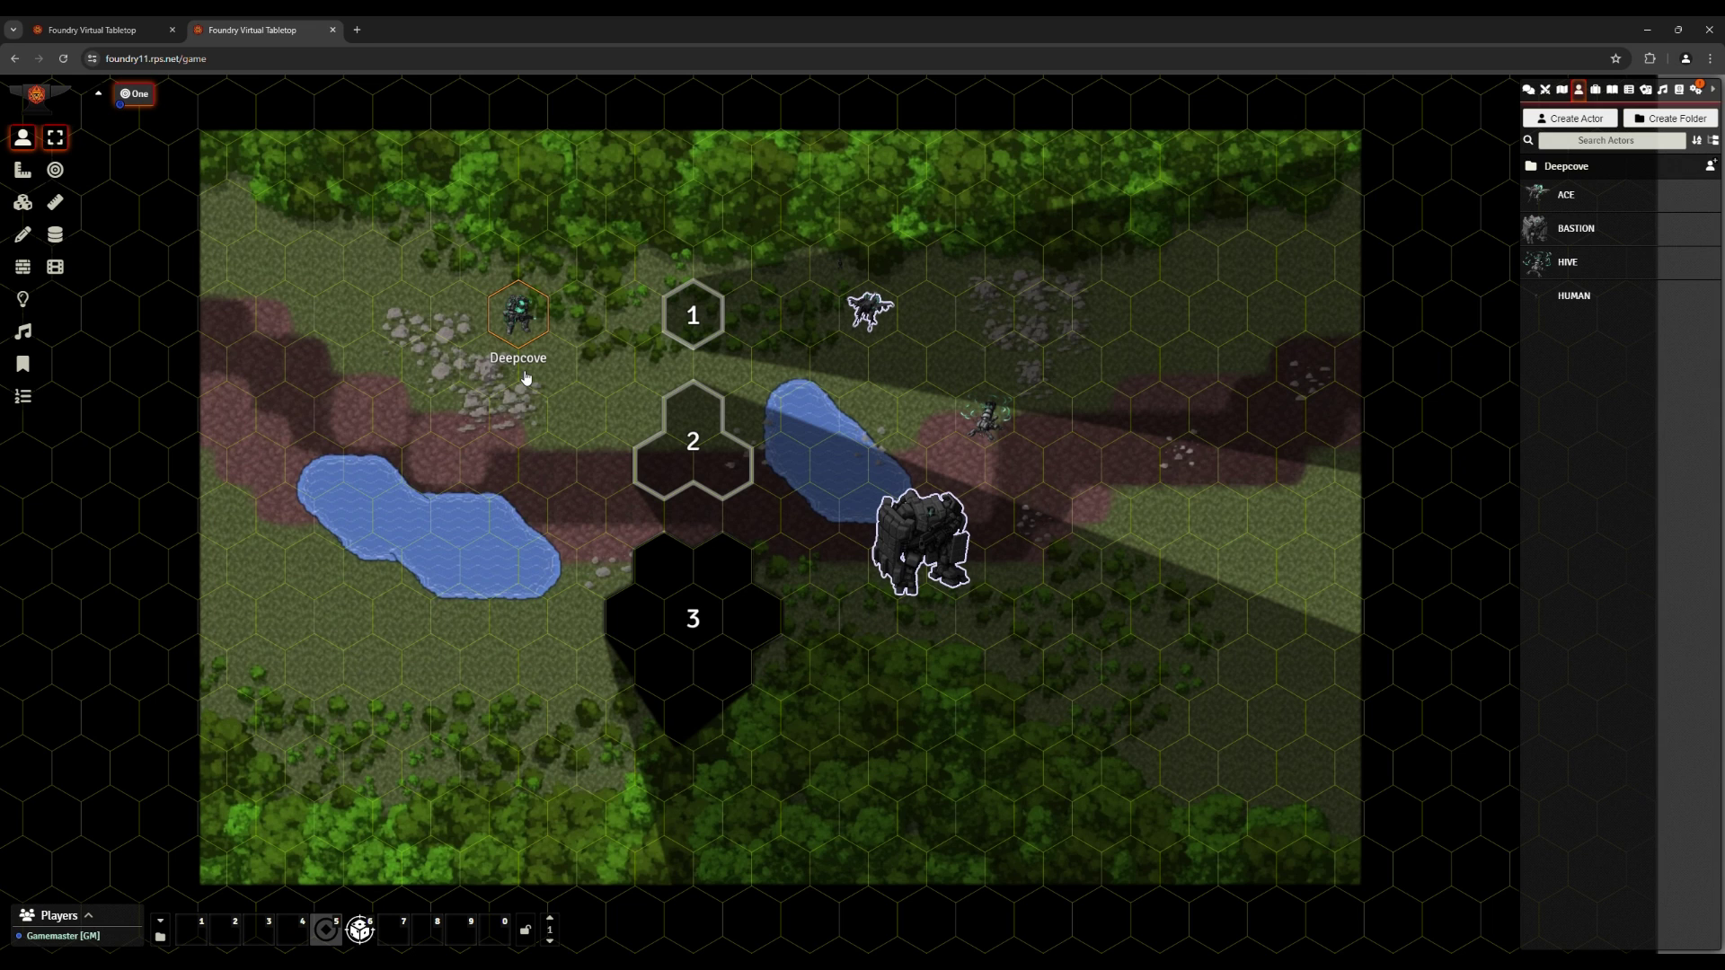
{"action": "left_click_drag", "start_coordinate": [522, 330], "coordinate": [493, 383]}
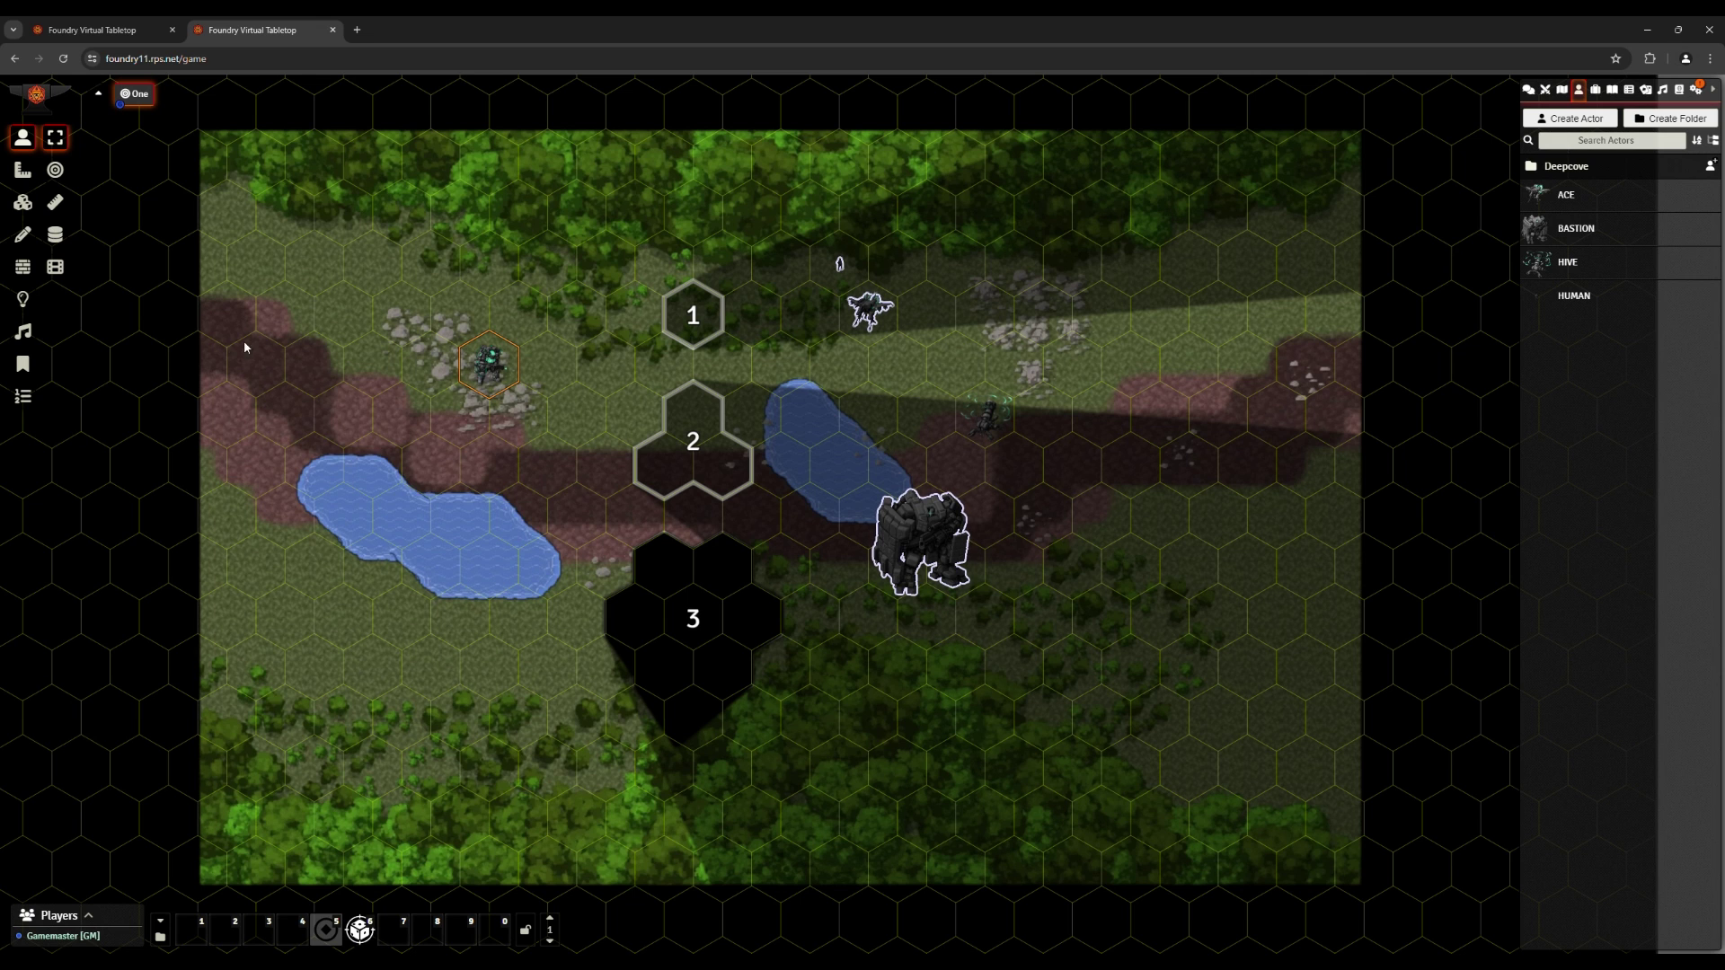
{"action": "left_click", "coordinate": [30, 237]}
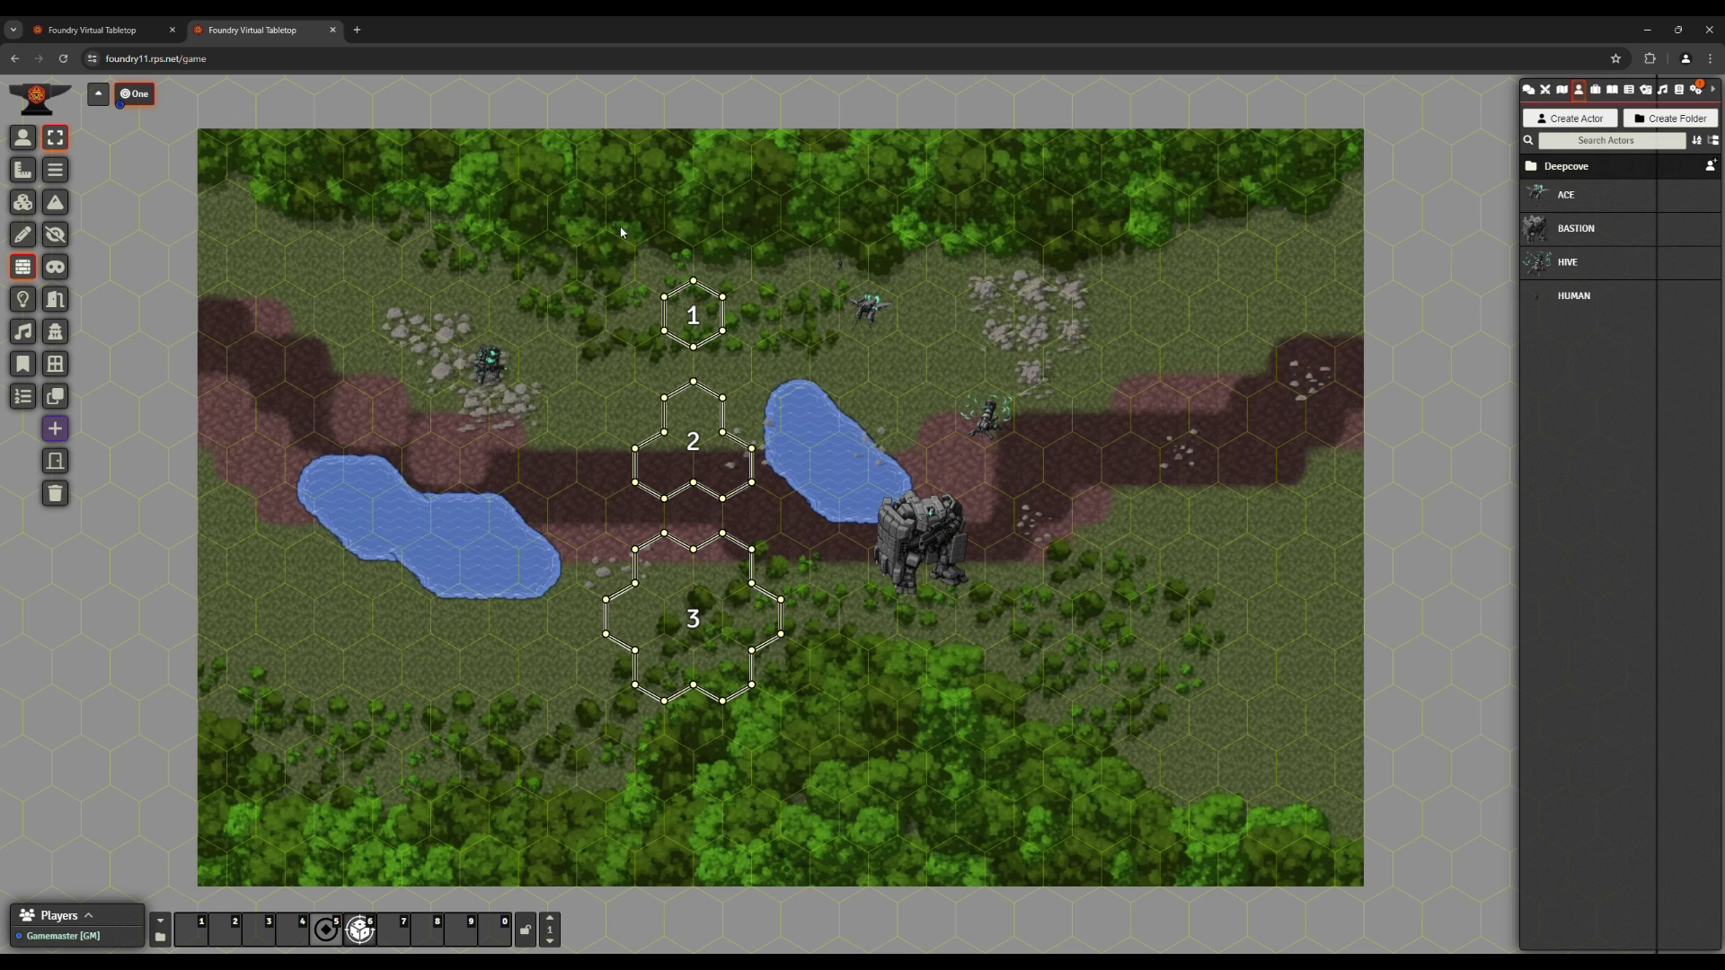
- Box-select hex 1's walls and give them a finite Wall Height (Top) value
{"action": "left_click_drag", "start_coordinate": [620, 232], "coordinate": [738, 369]}
{"action": "double_click", "coordinate": [726, 339]}
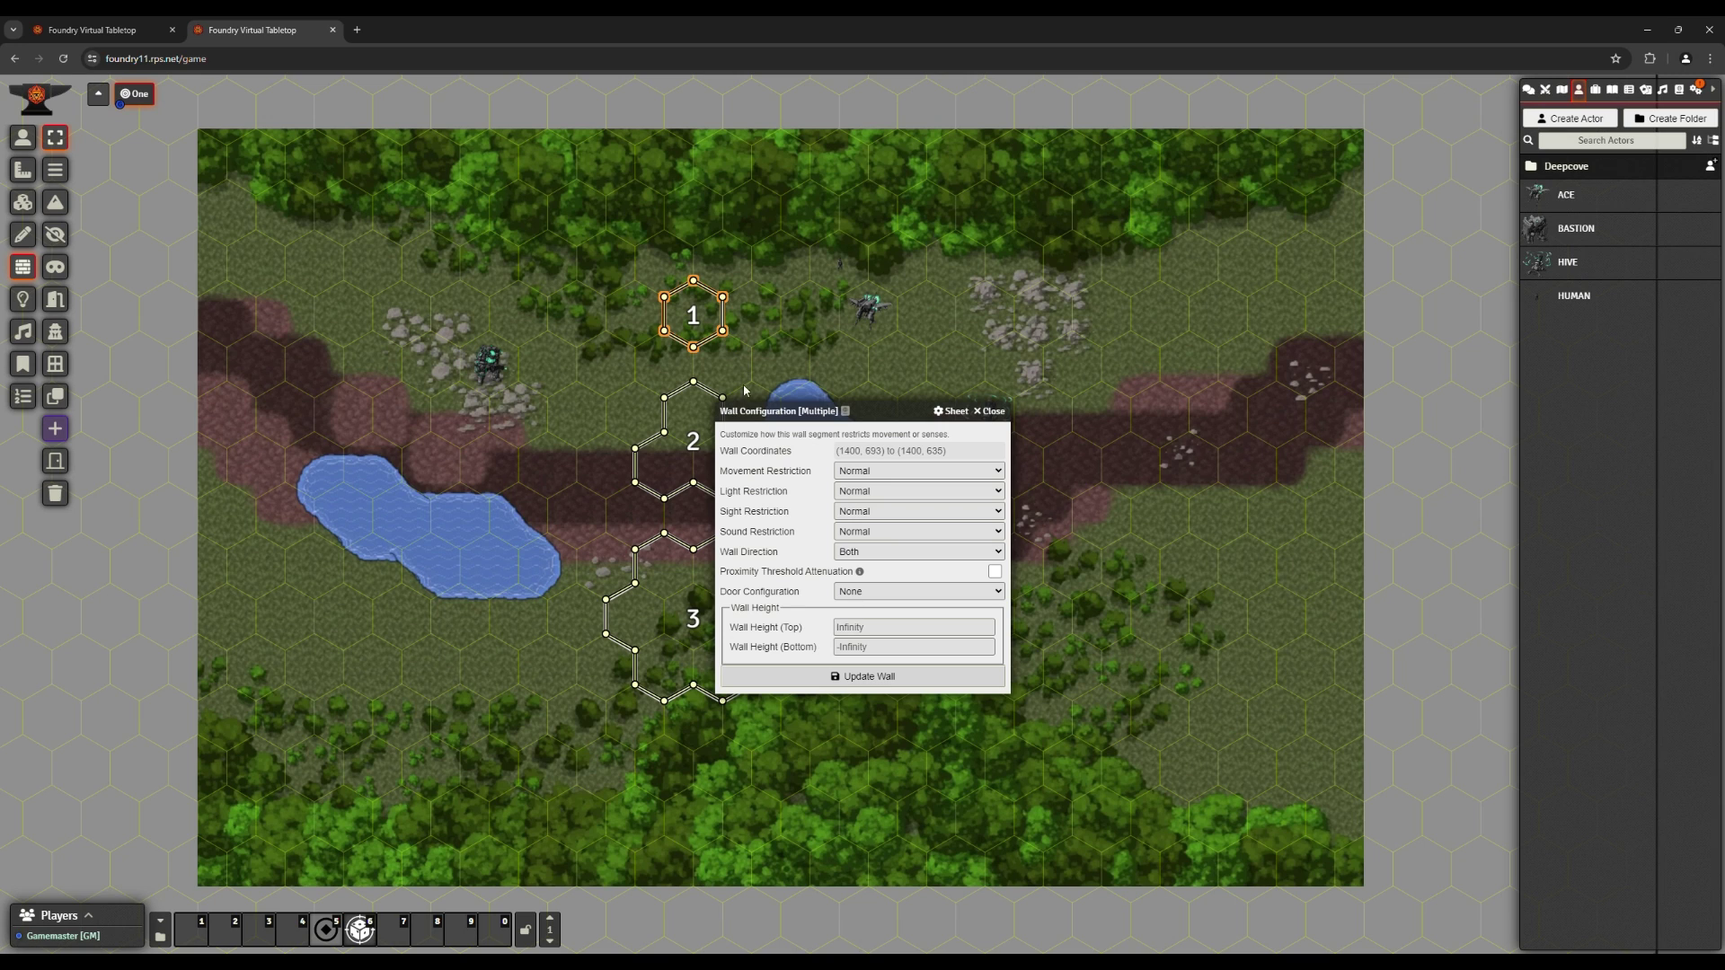
{"action": "left_click", "coordinate": [870, 632]}
{"action": "type", "text": "0.9"}
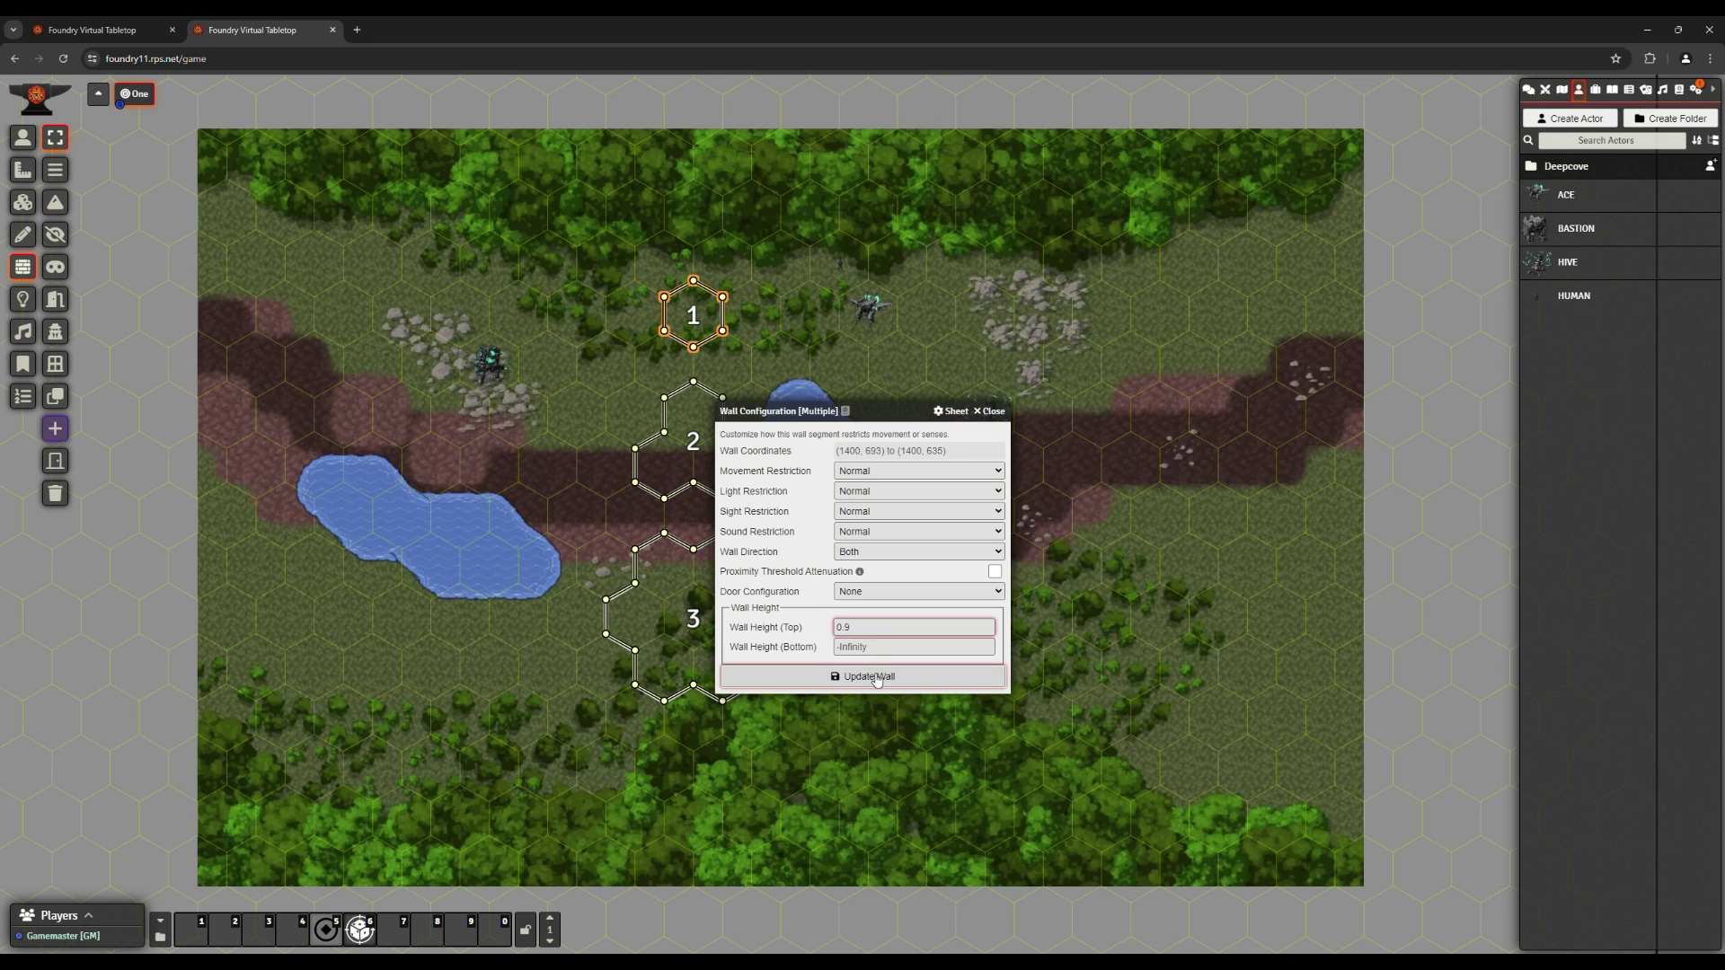
{"action": "left_click", "coordinate": [872, 676]}
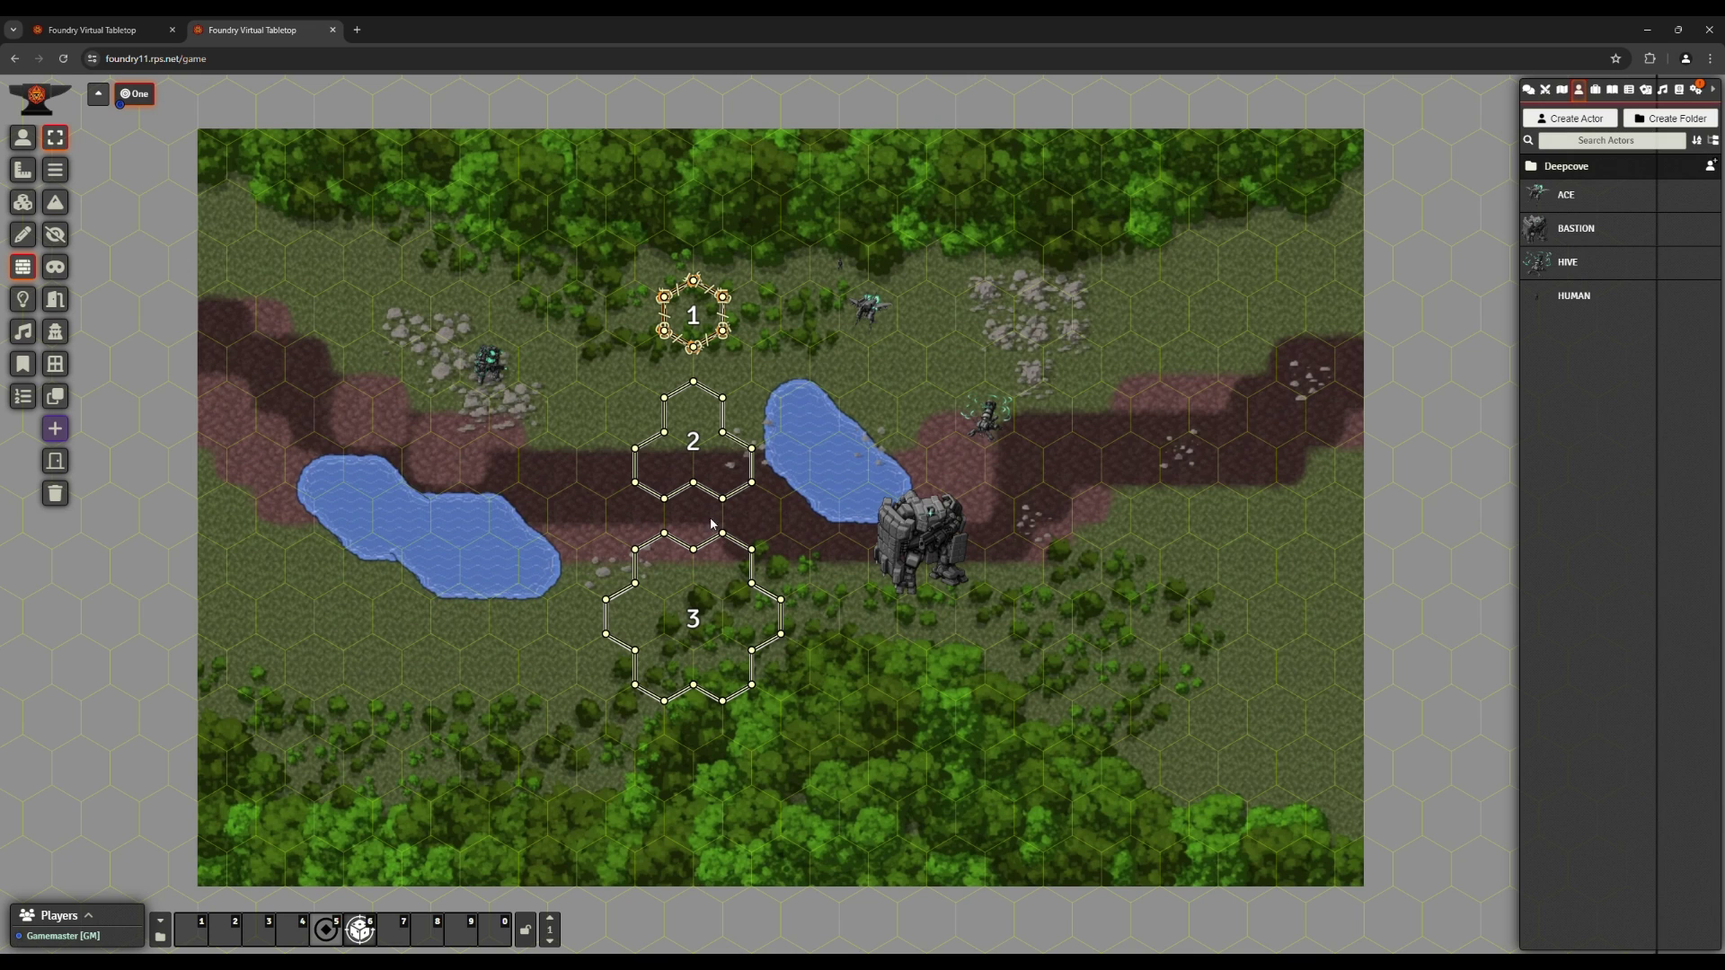
- Give the walls around hex 2 a top height of 1.9
{"action": "left_click_drag", "start_coordinate": [626, 373], "coordinate": [779, 528]}
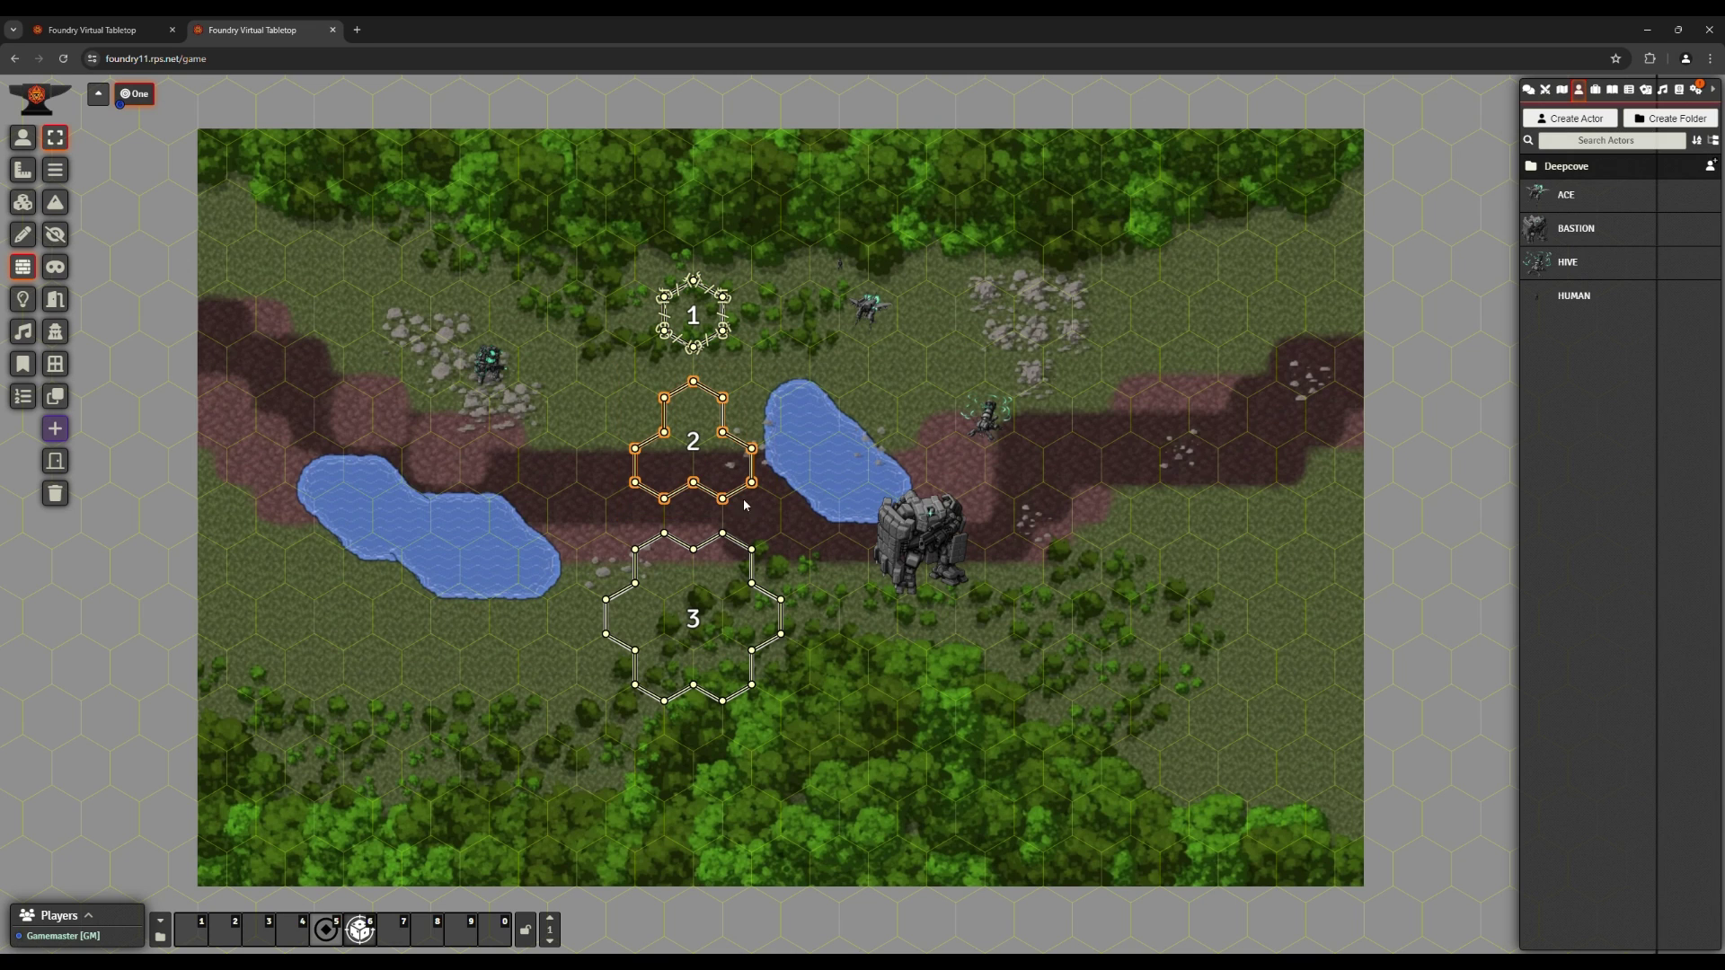
{"action": "double_click", "coordinate": [727, 504]}
{"action": "left_click", "coordinate": [866, 629]}
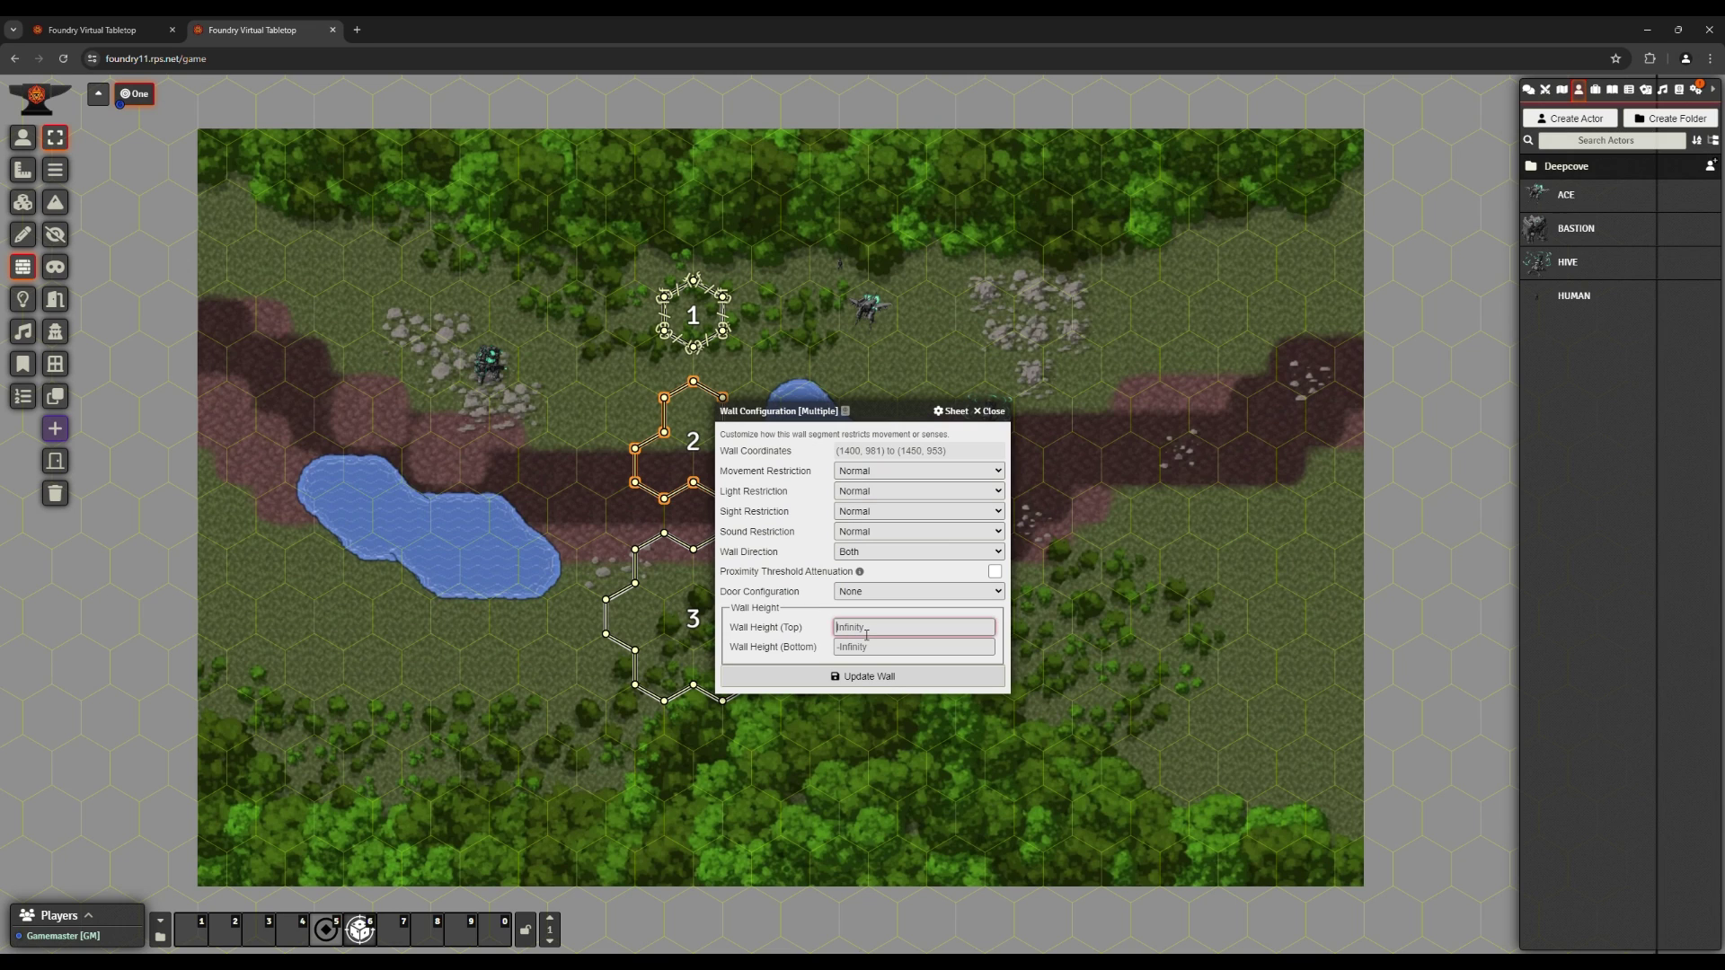
{"action": "type", "text": "1.9"}
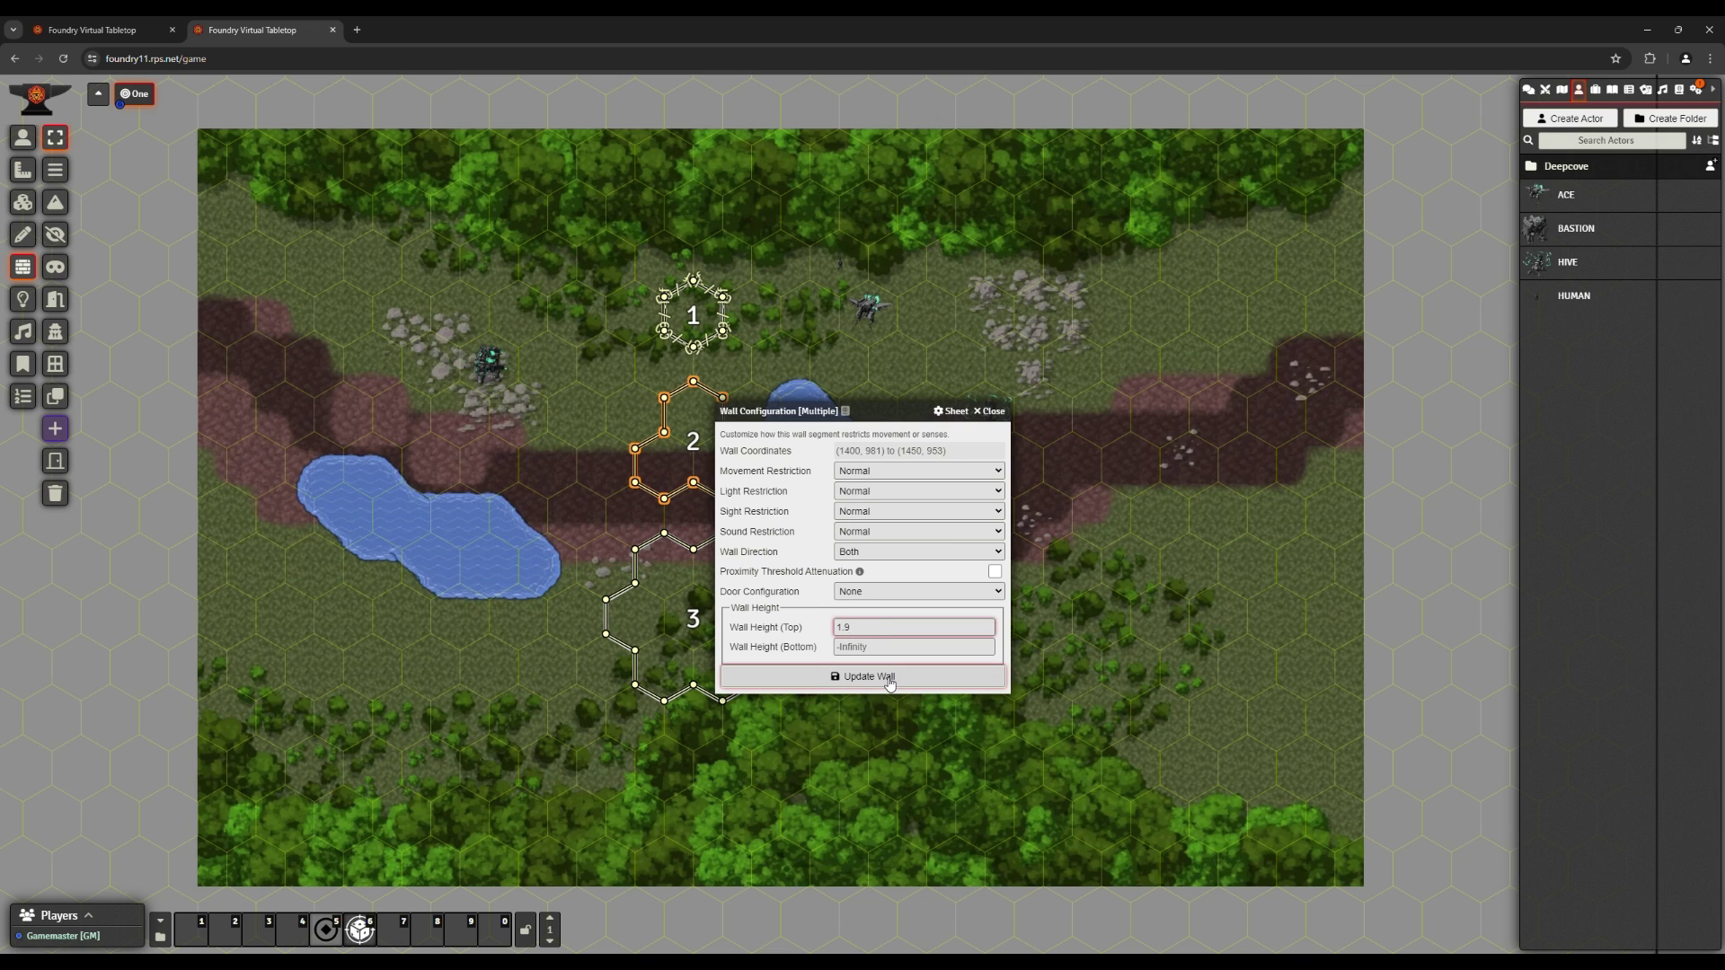
{"action": "left_click", "coordinate": [885, 677]}
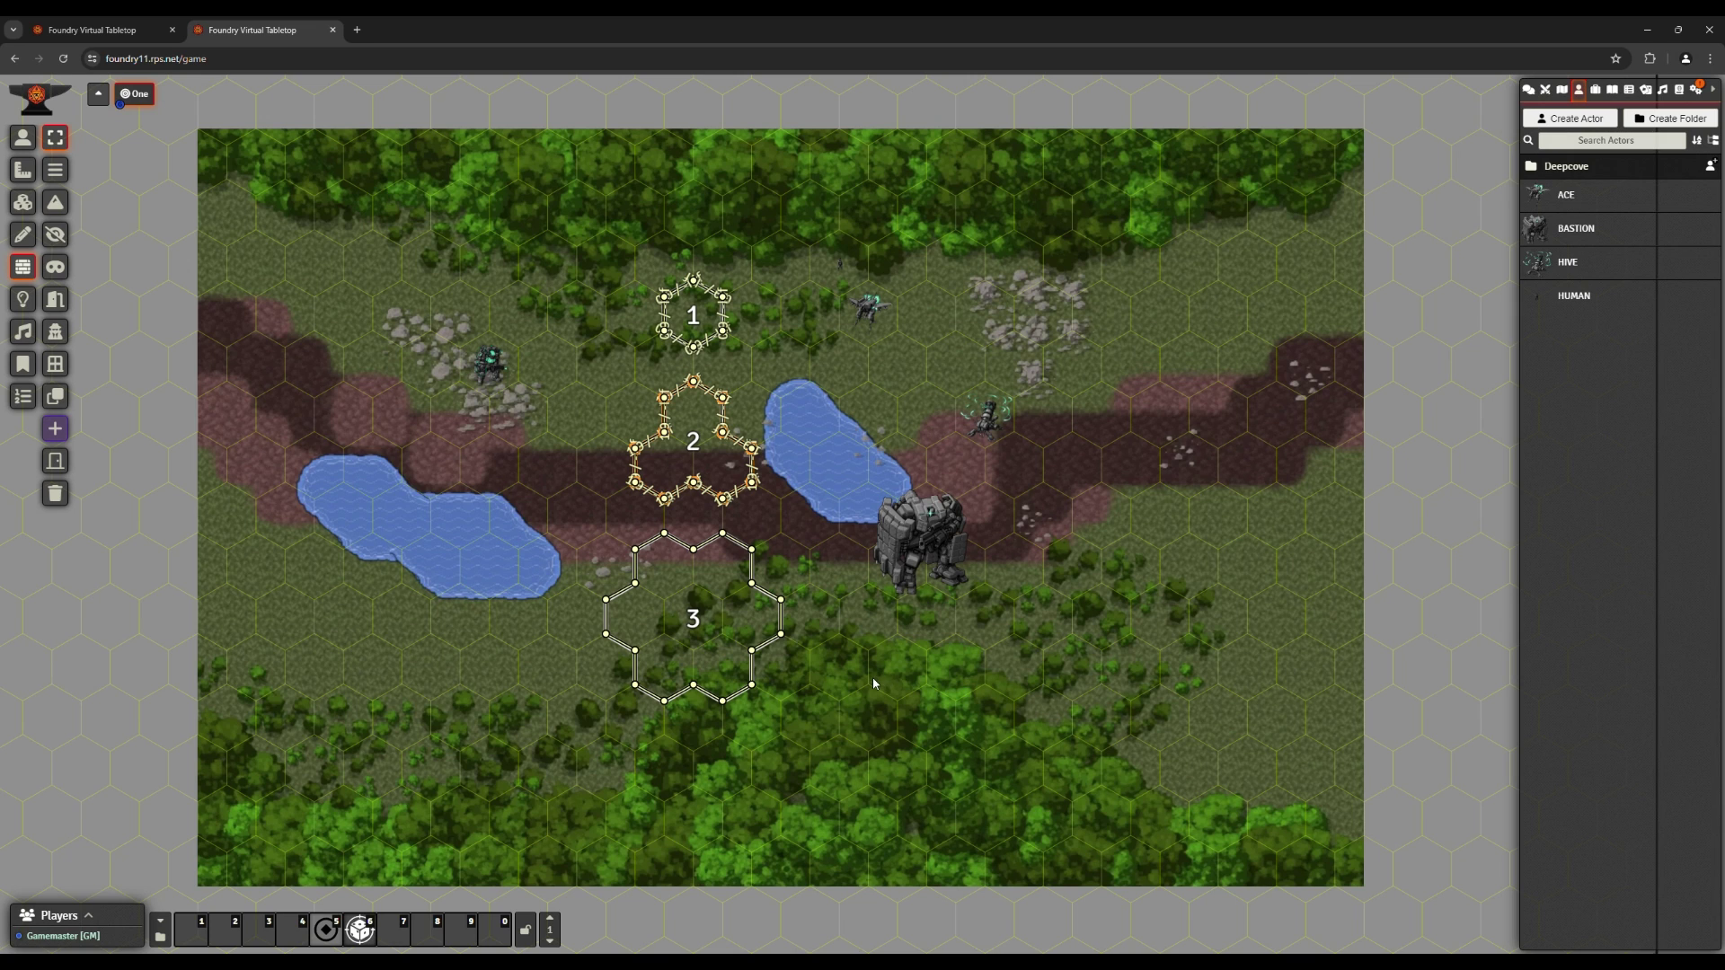
- Give the walls around hex 3 a top height of 2.9
{"action": "left_click_drag", "start_coordinate": [603, 534], "coordinate": [805, 738]}
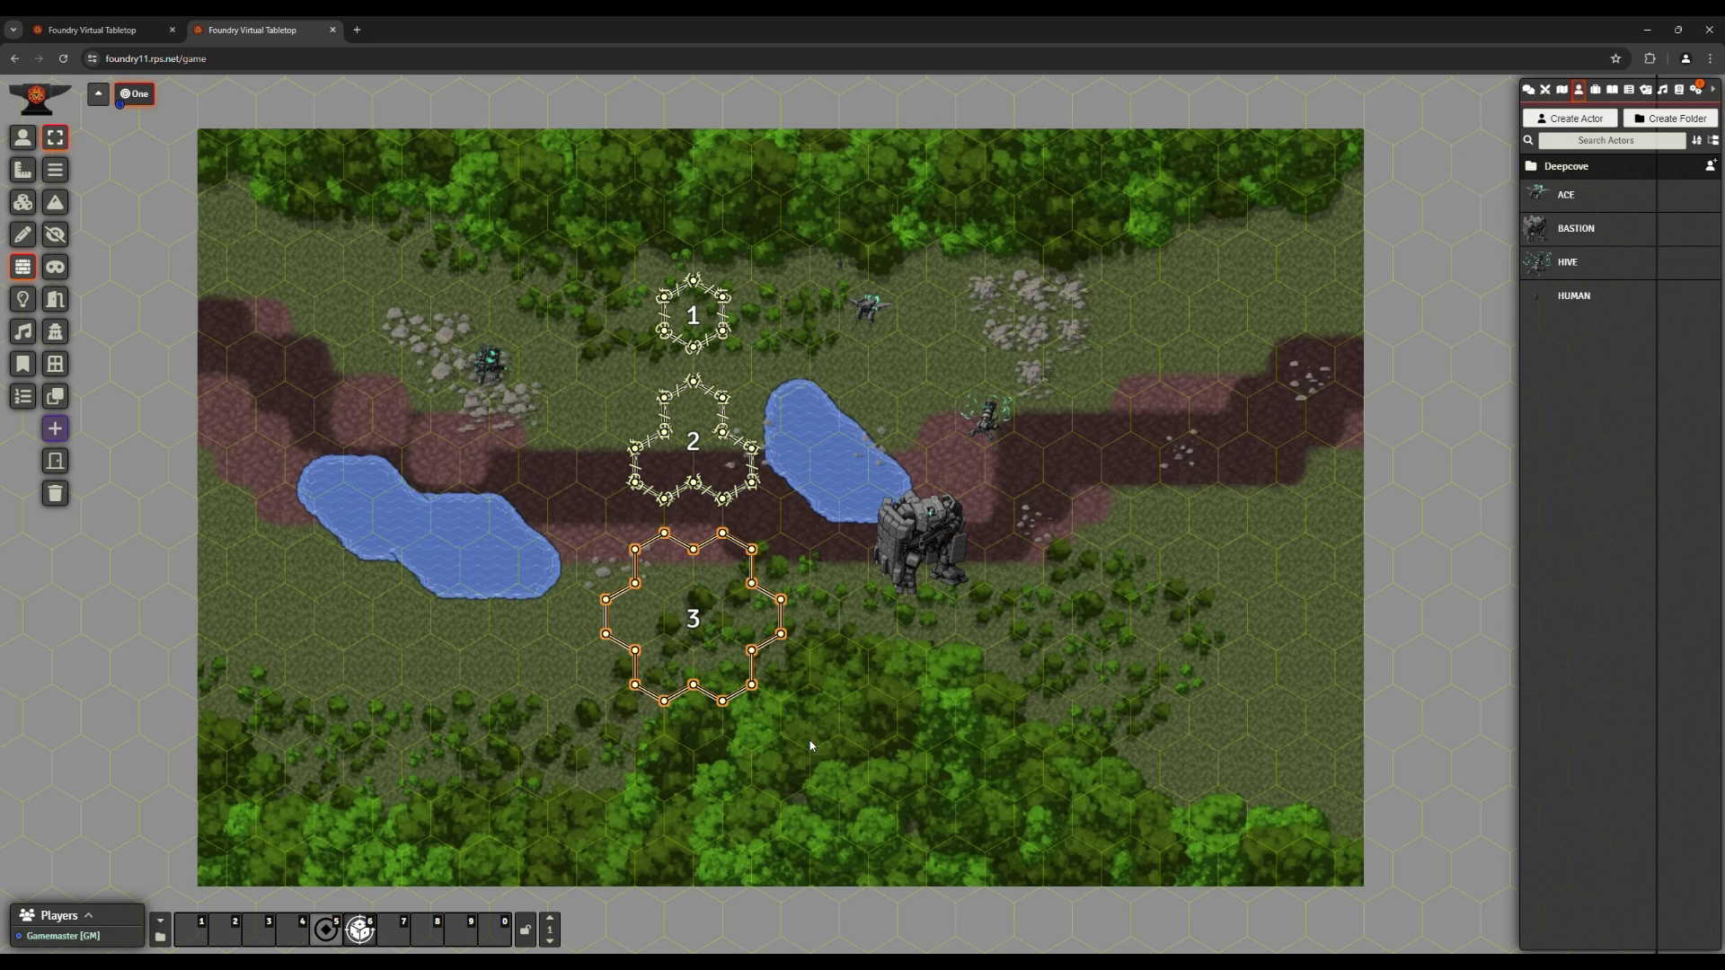
{"action": "double_click", "coordinate": [782, 641]}
{"action": "left_click", "coordinate": [876, 628]}
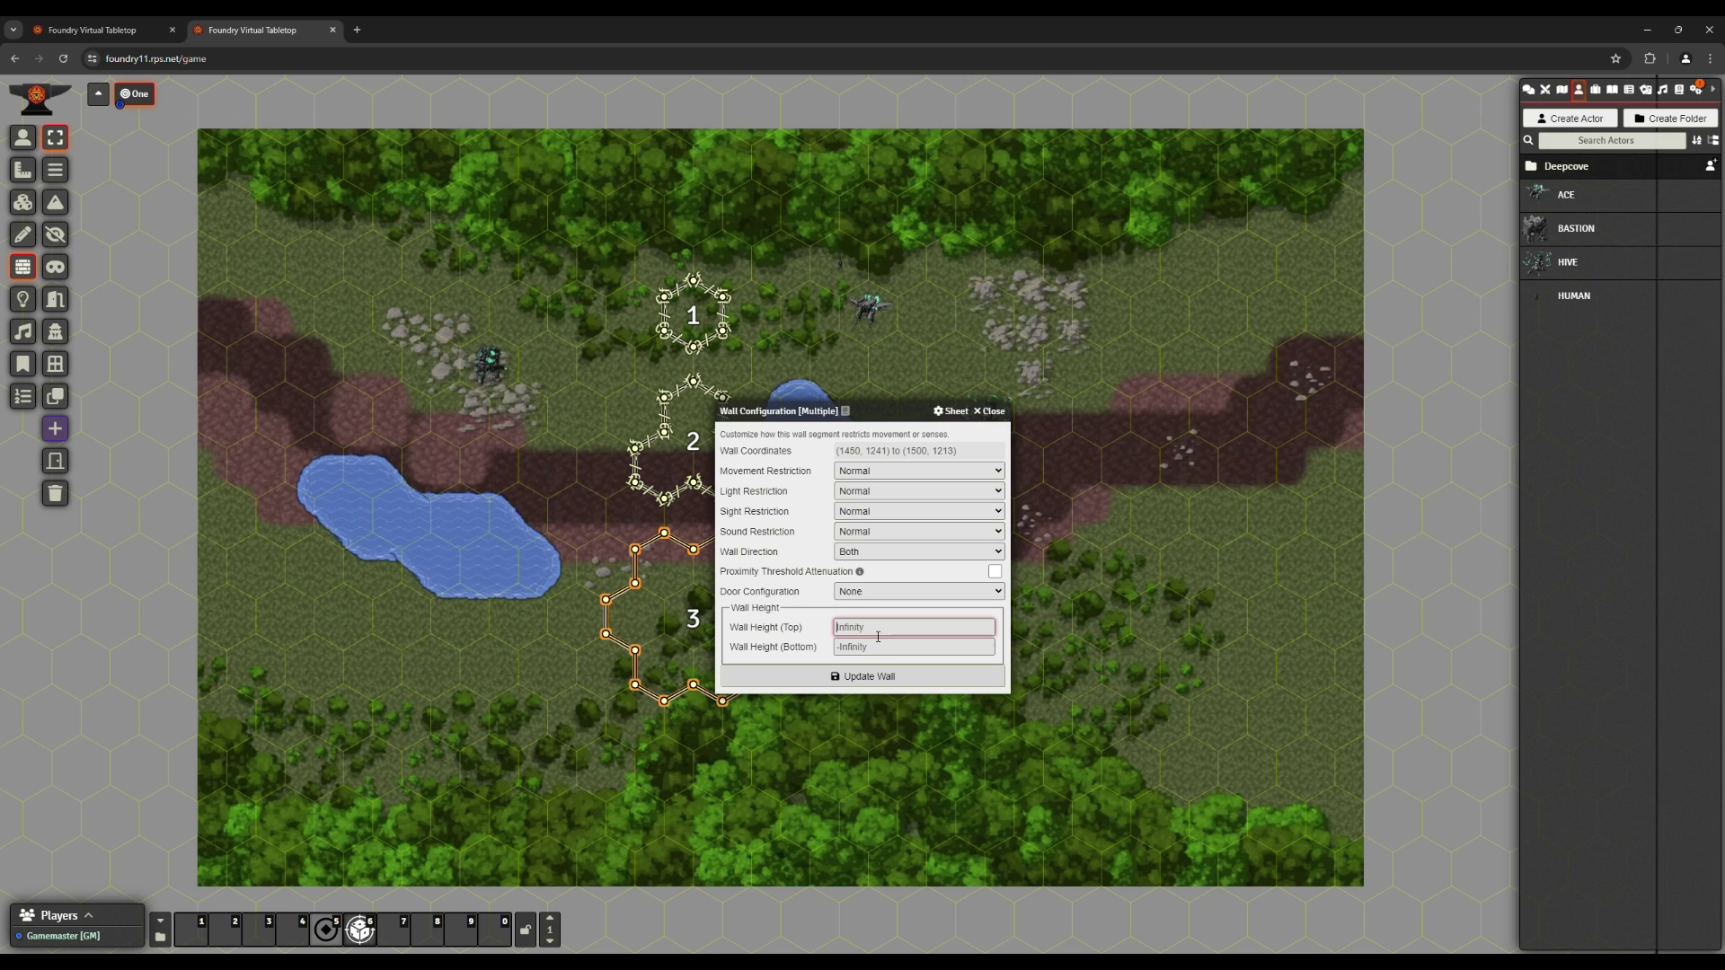
{"action": "type", "text": "1"}
{"action": "key", "text": "BackSpace"}
{"action": "key", "text": "BackSpace"}
{"action": "type", "text": "2.9"}
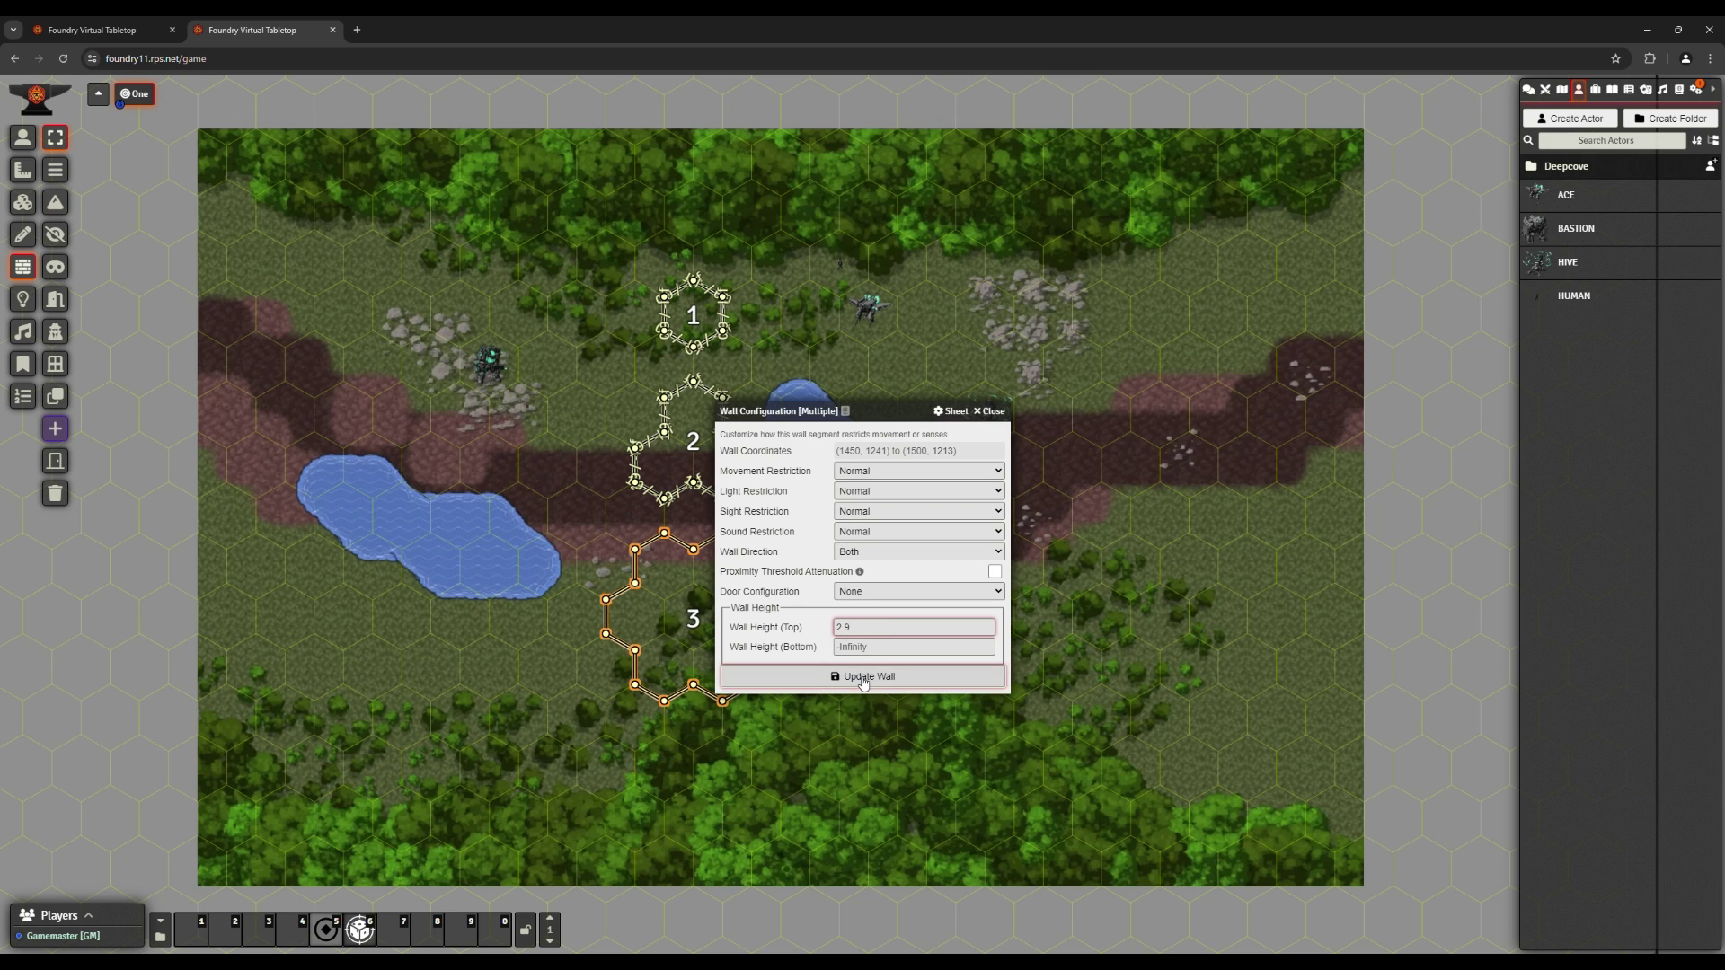
{"action": "left_click", "coordinate": [865, 678]}
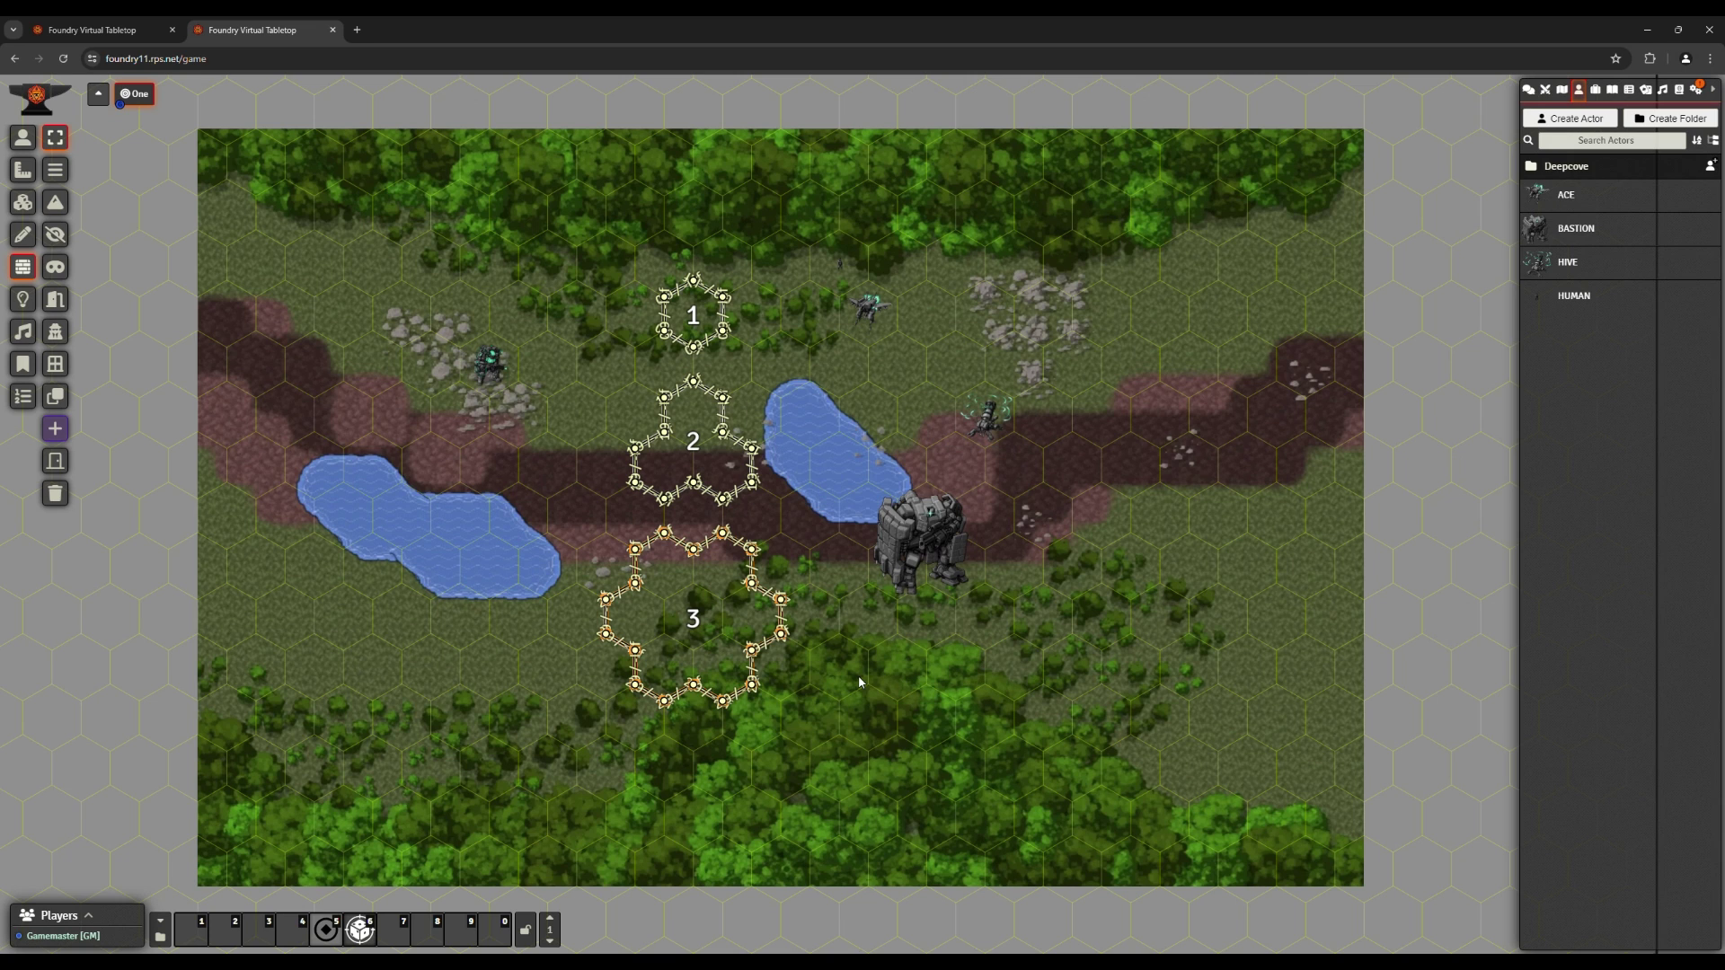
- Return to token mode and select Deepcove to show its line of sight
{"action": "left_click", "coordinate": [23, 138]}
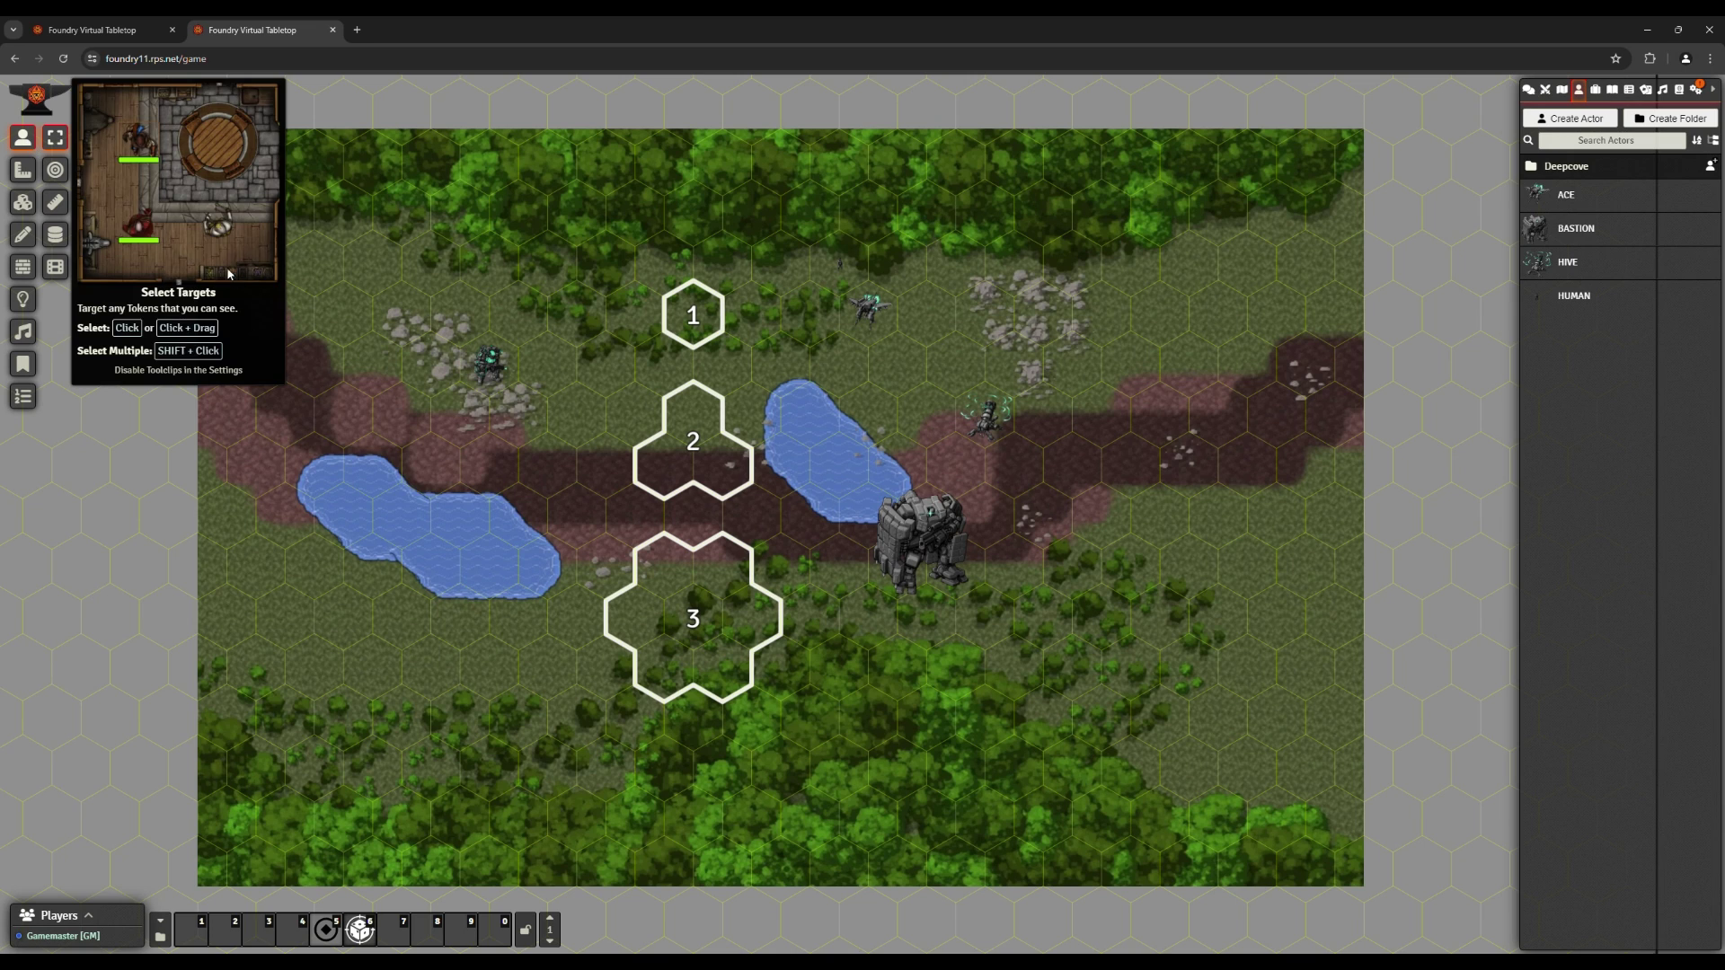
{"action": "left_click", "coordinate": [495, 361]}
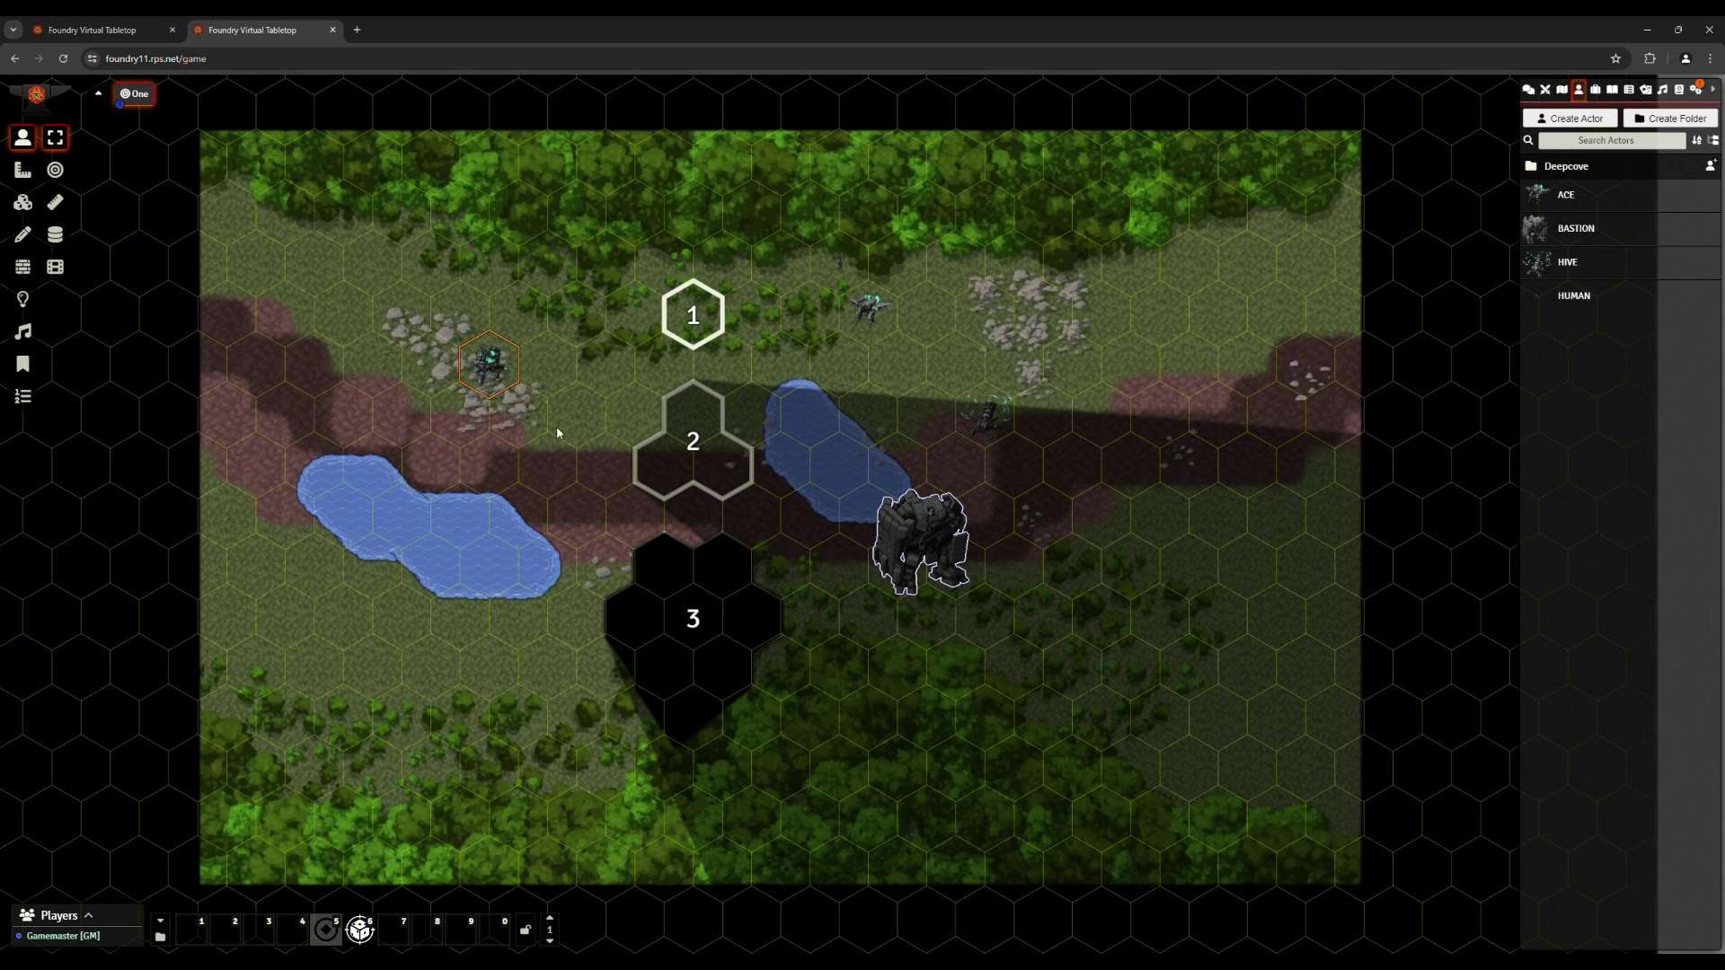
- Move Deepcove one hex down-right, then one hex right beside hex 2
{"action": "left_click_drag", "start_coordinate": [493, 364], "coordinate": [552, 464]}
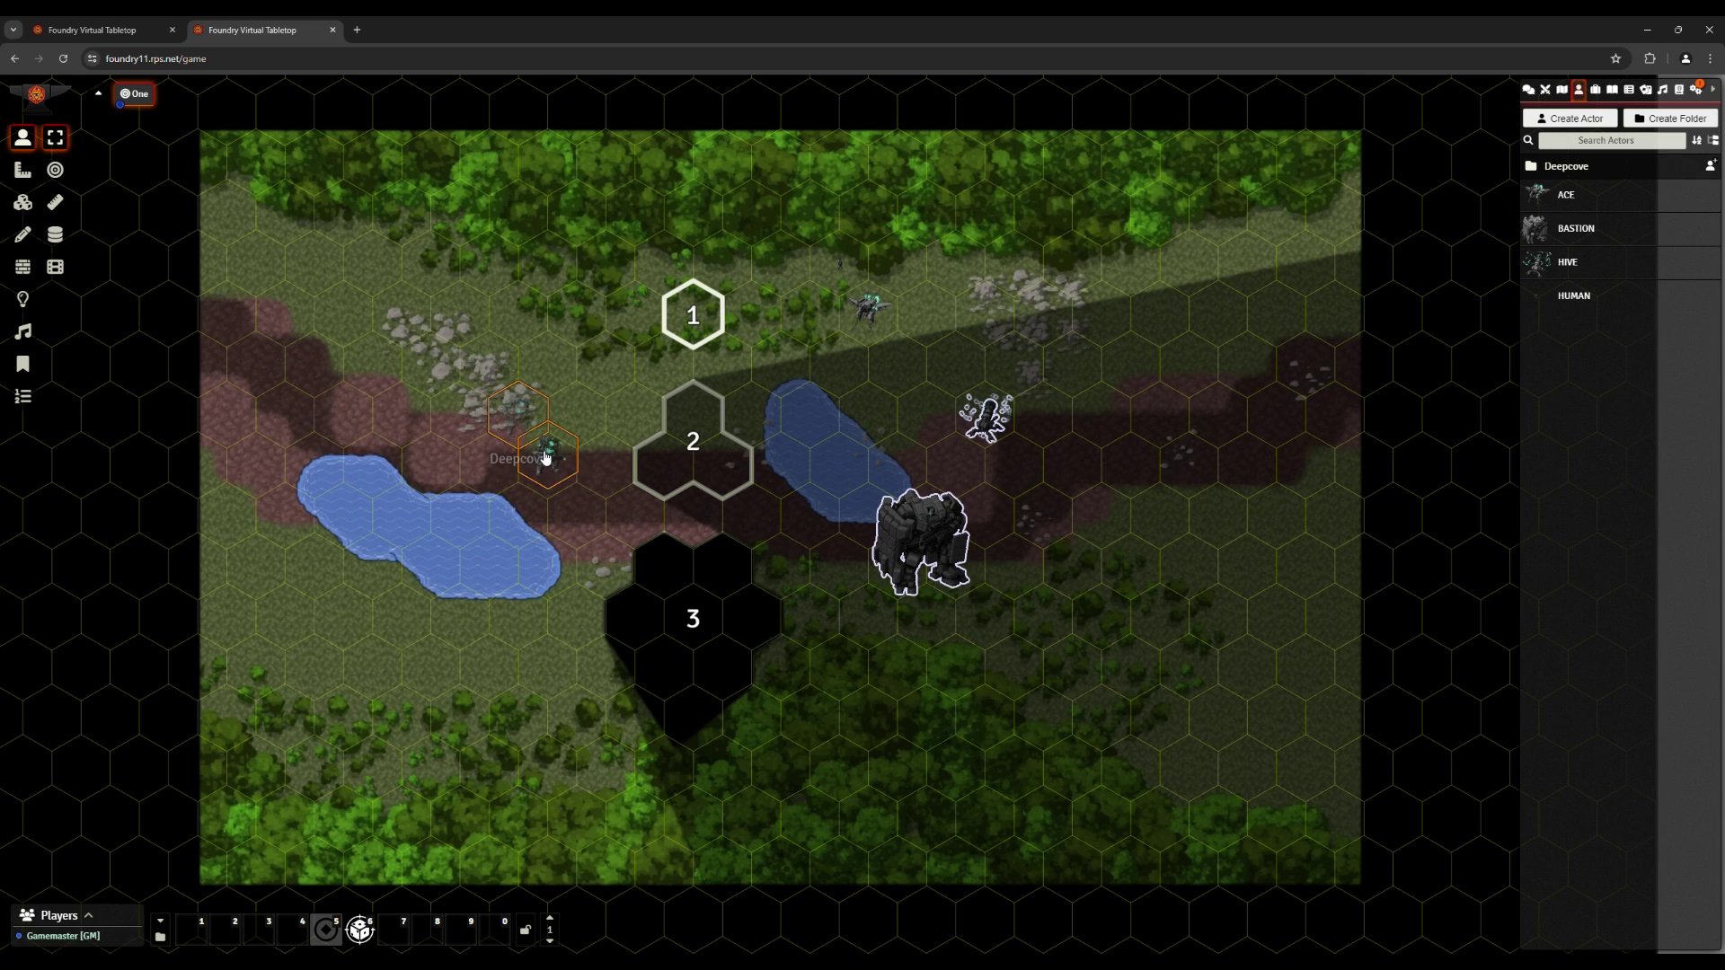
{"action": "key", "text": "Right"}
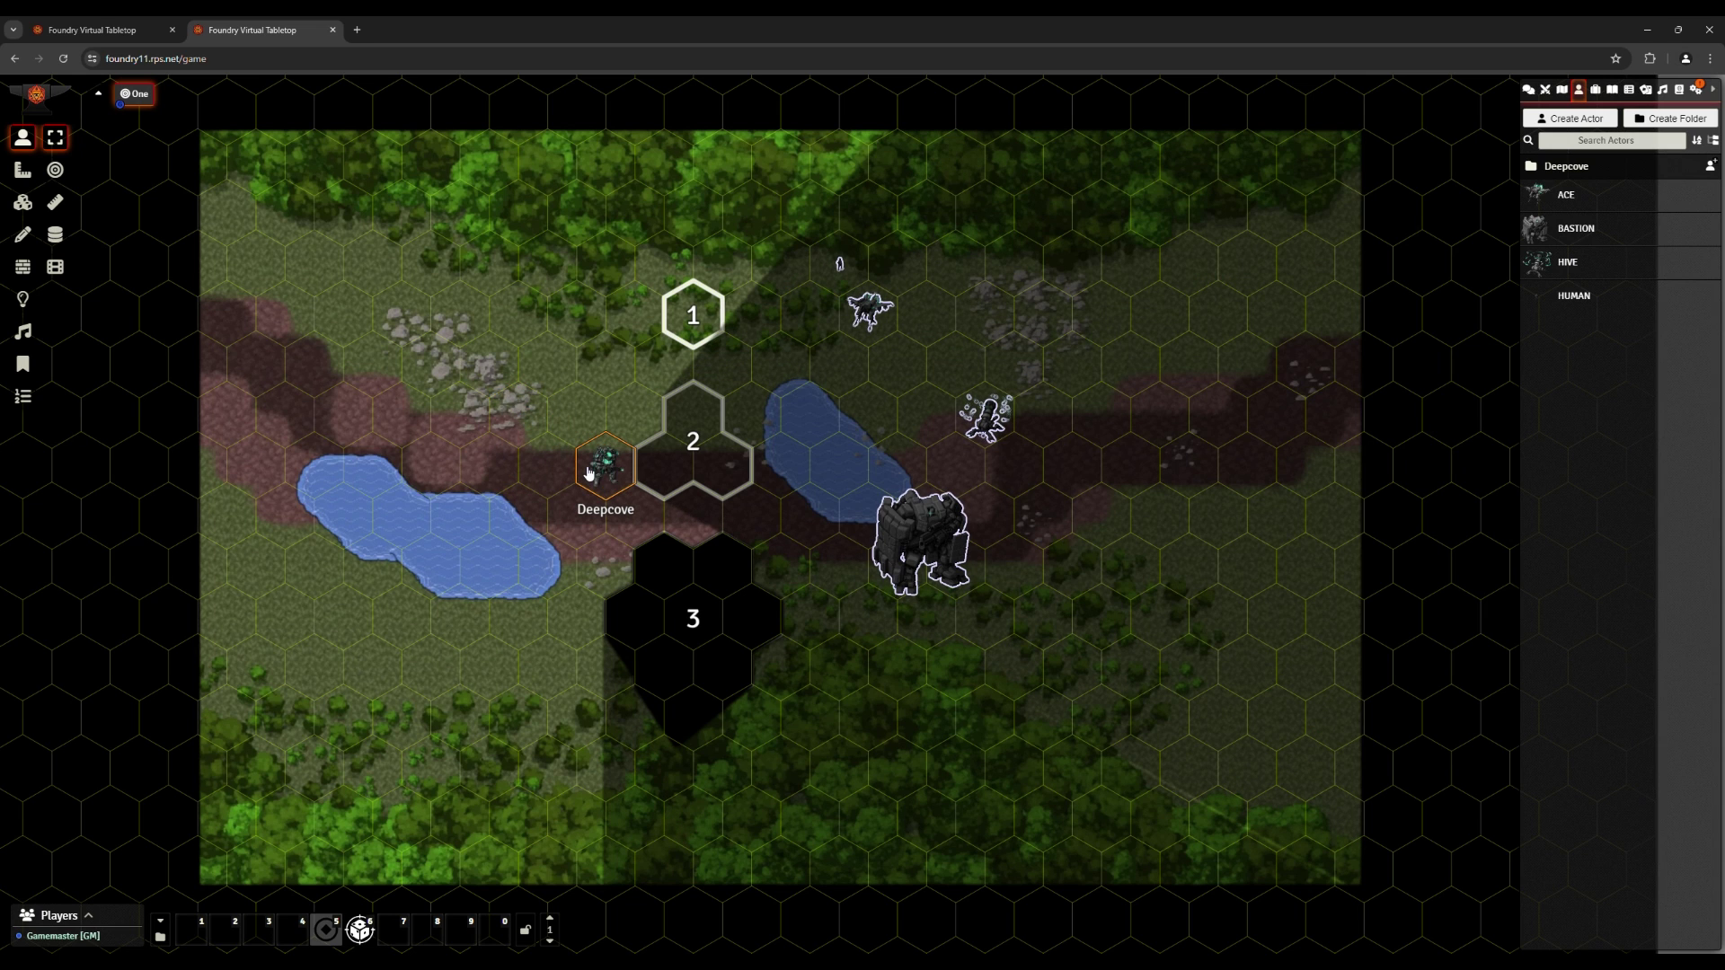